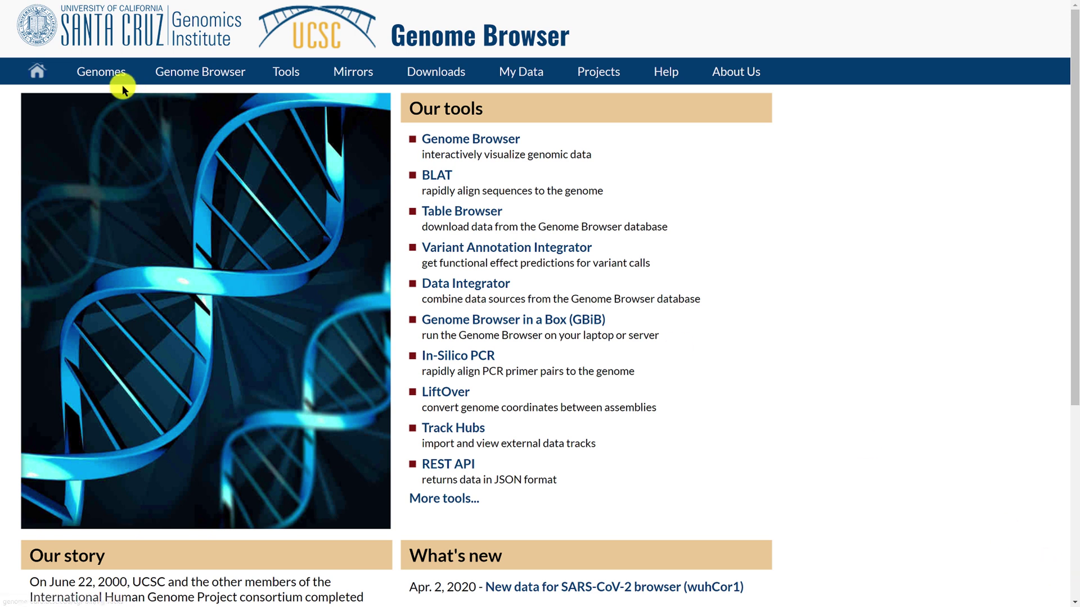
- Open the Human GRCh38/hg38 assembly in the genome browser
{"action": "mouse_move", "coordinate": [113, 73]}
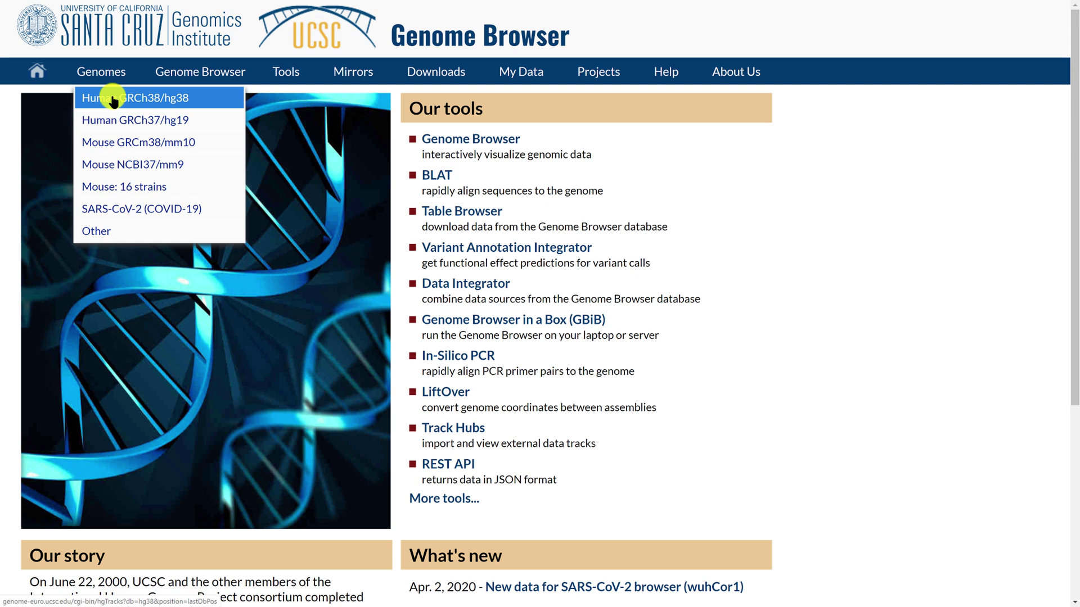
{"action": "left_click", "coordinate": [113, 98]}
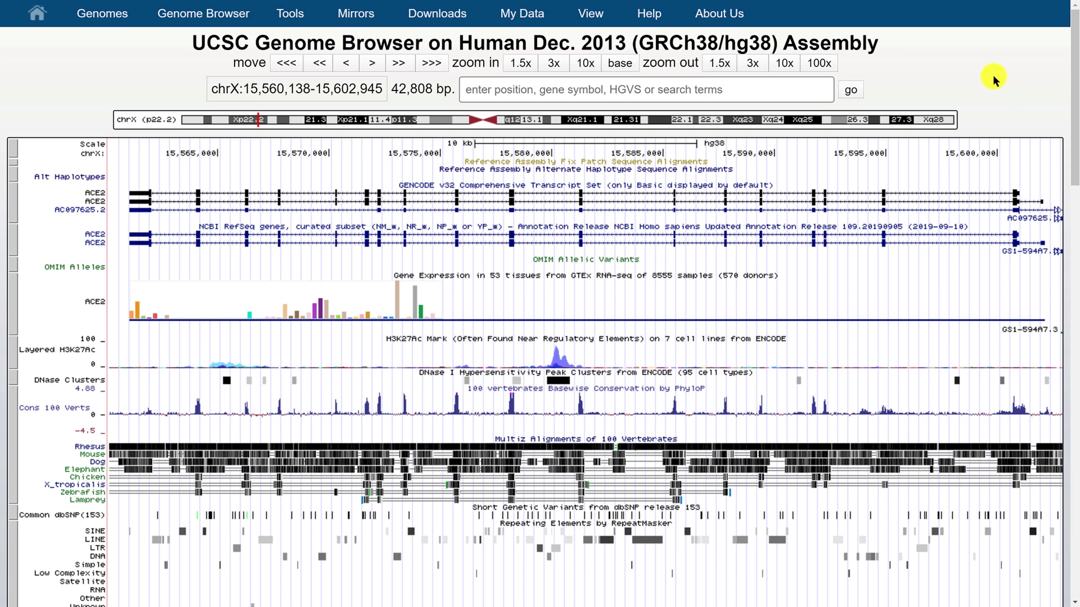
{"action": "key", "text": "ctrl+minus"}
{"action": "key", "text": "ctrl+plus"}
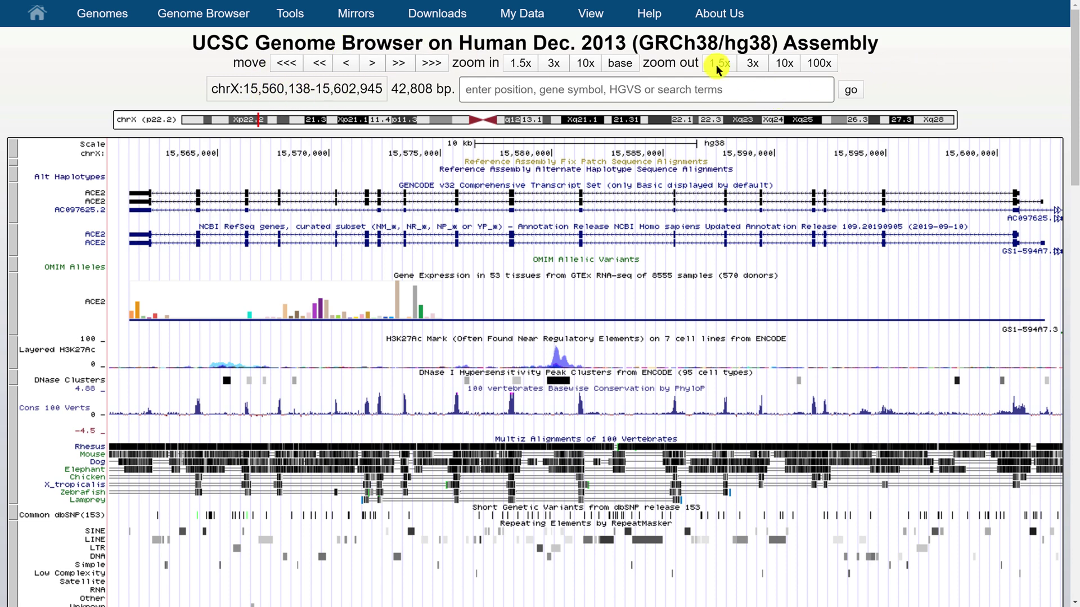
- Resize the track image to fit the browser window's width
{"action": "scroll", "coordinate": [882, 89], "scroll_direction": "down", "scroll_amount": 10}
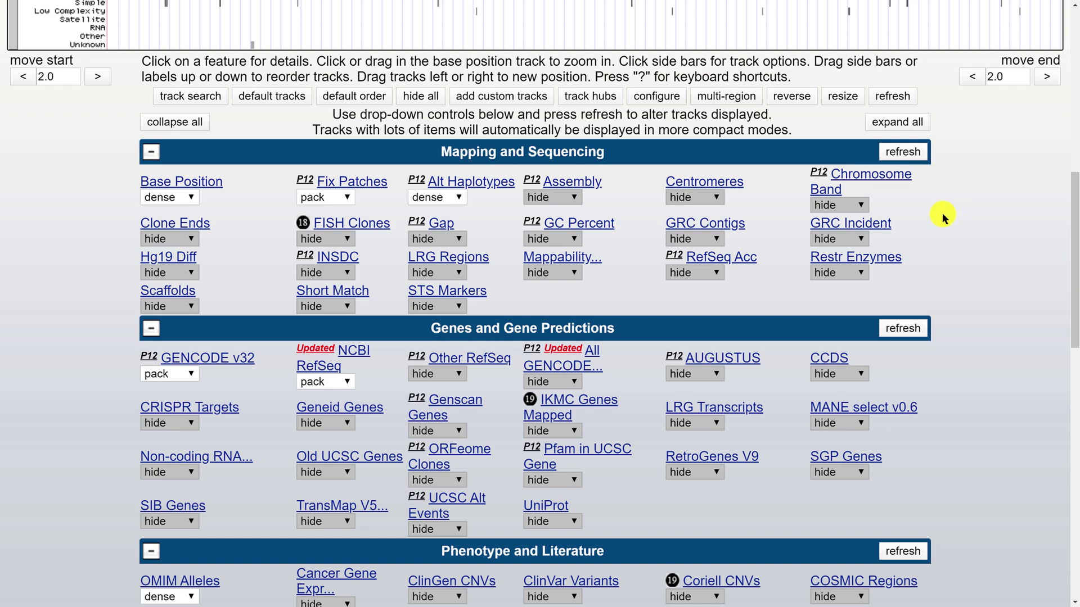
{"action": "scroll", "coordinate": [938, 239], "scroll_direction": "up", "scroll_amount": 6}
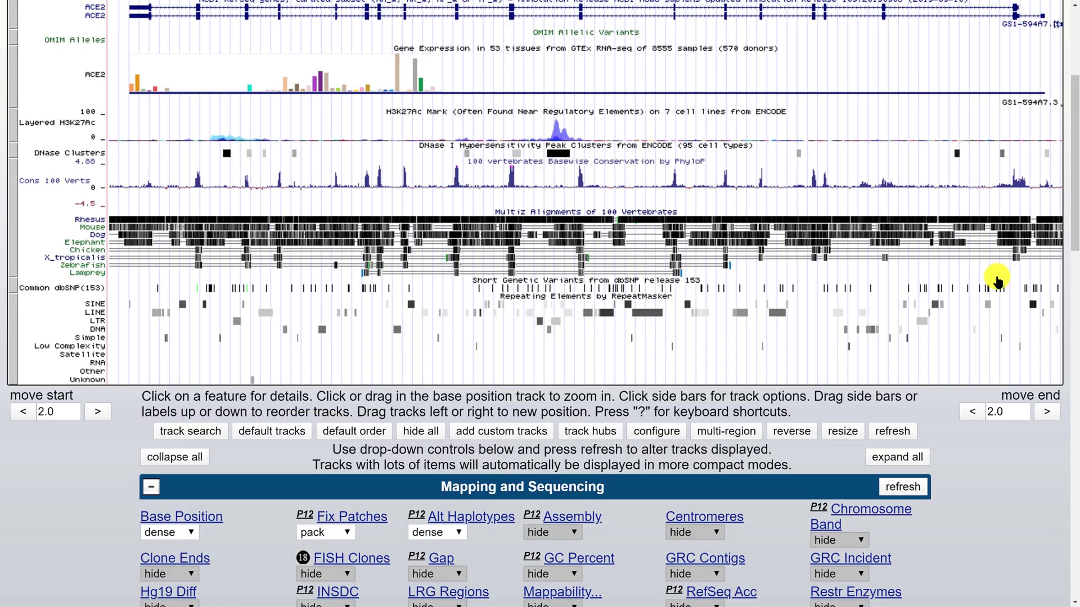
{"action": "scroll", "coordinate": [997, 278], "scroll_direction": "up", "scroll_amount": 4}
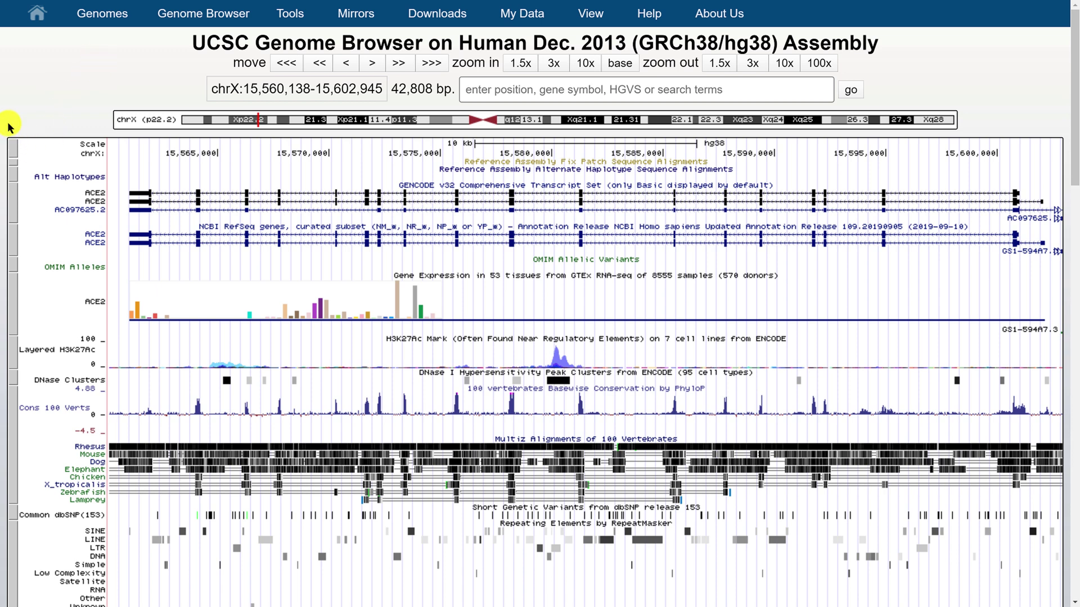
{"action": "scroll", "coordinate": [9, 118], "scroll_direction": "down", "scroll_amount": 2}
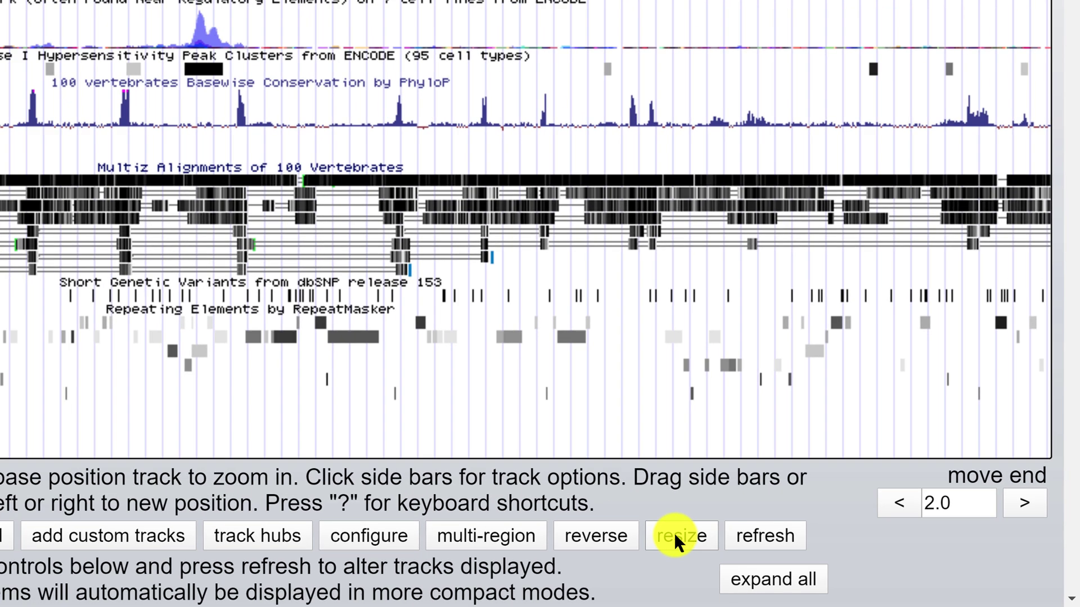
{"action": "left_click", "coordinate": [605, 523]}
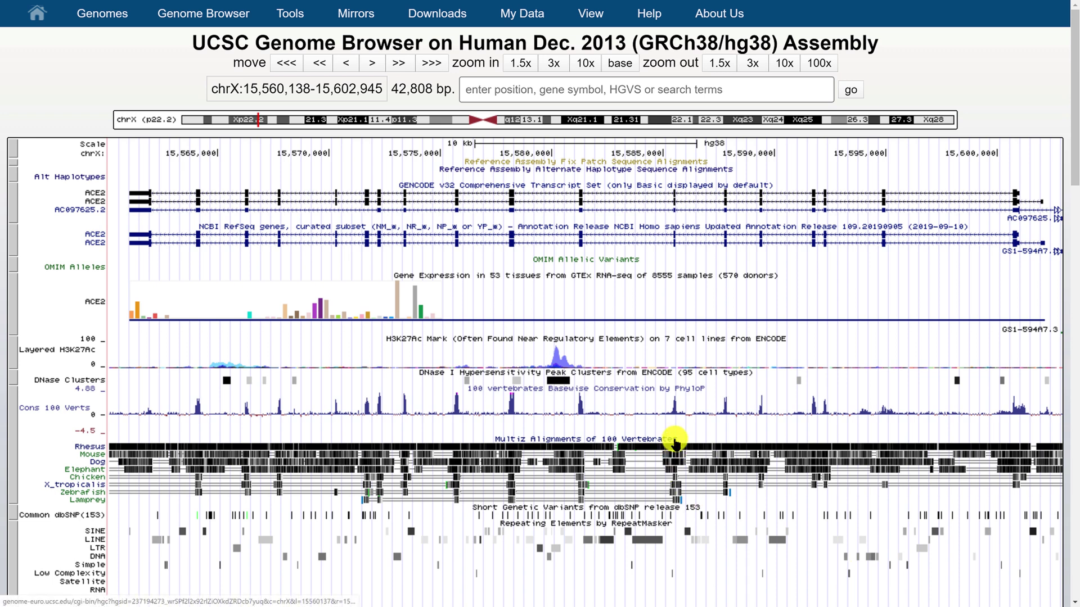
- Configure the track image with text size 14 and without vertical guidelines or descriptions above tracks, and submit the settings
{"action": "scroll", "coordinate": [677, 436], "scroll_direction": "down", "scroll_amount": 3}
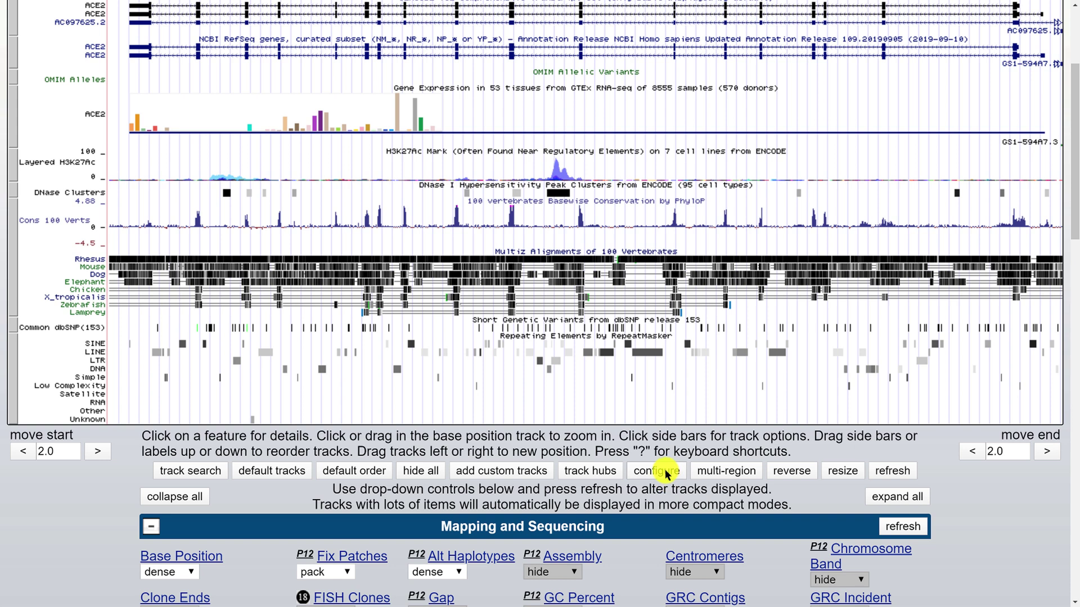
{"action": "scroll", "coordinate": [667, 476], "scroll_direction": "up", "scroll_amount": 4}
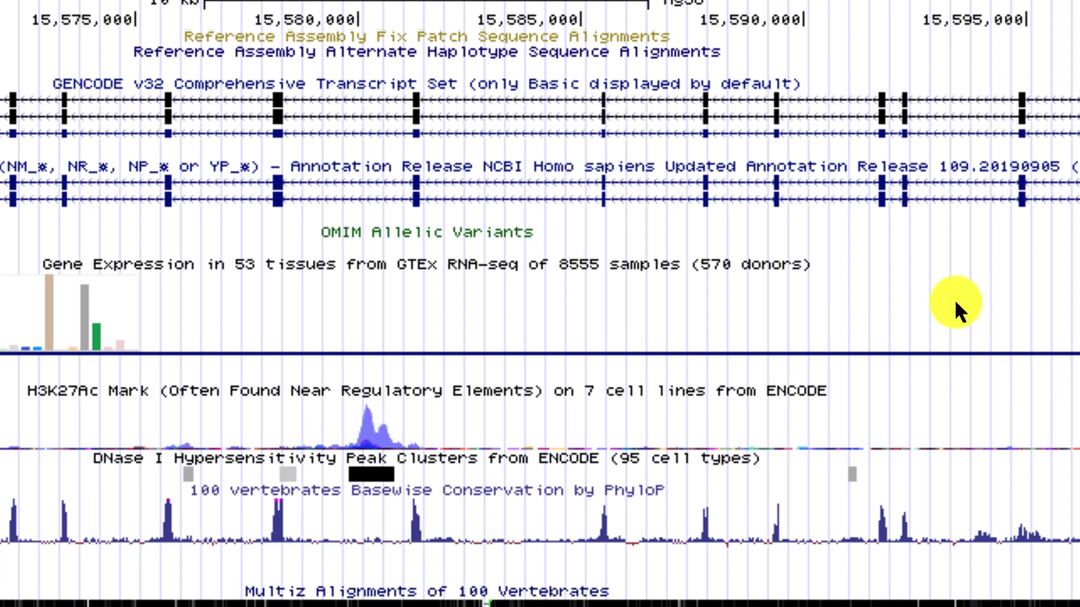
{"action": "scroll", "coordinate": [1068, 337], "scroll_direction": "down", "scroll_amount": 3}
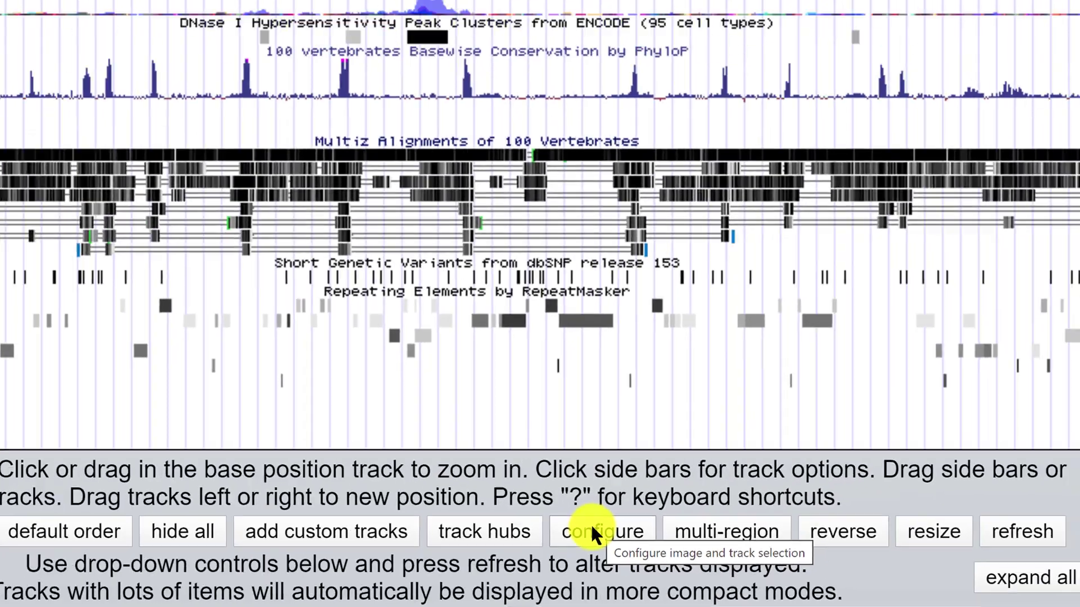
{"action": "left_click", "coordinate": [531, 487]}
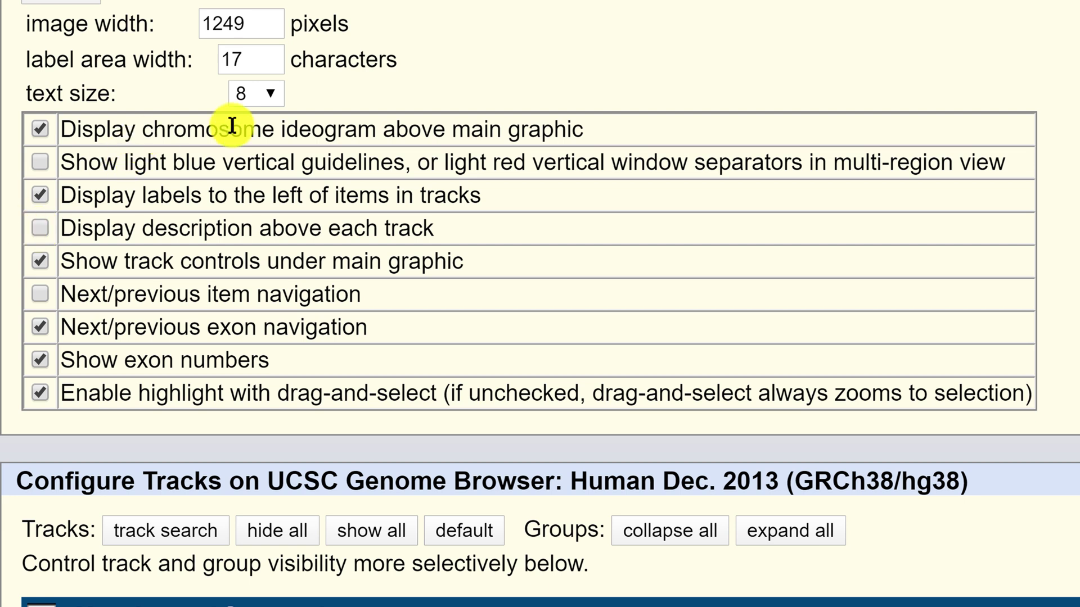
{"action": "left_click", "coordinate": [270, 95]}
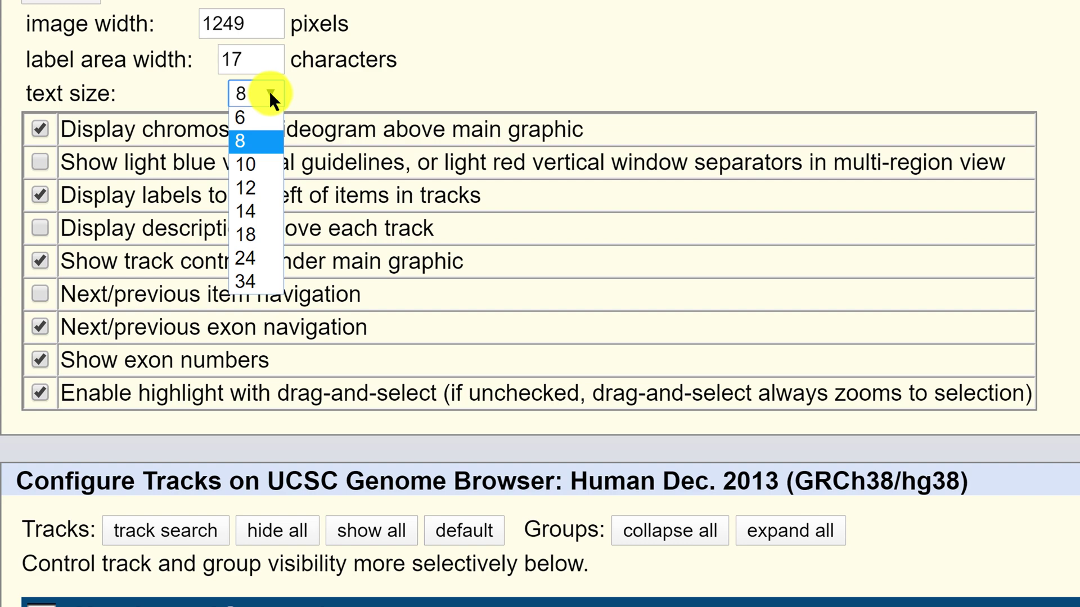
{"action": "left_click", "coordinate": [248, 211]}
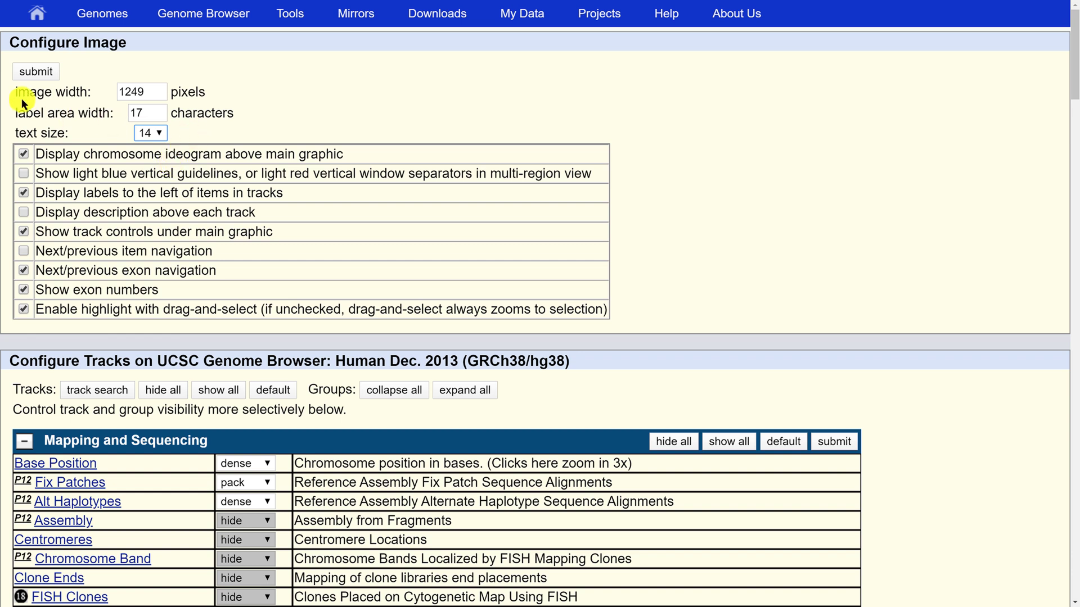
{"action": "left_click", "coordinate": [35, 71]}
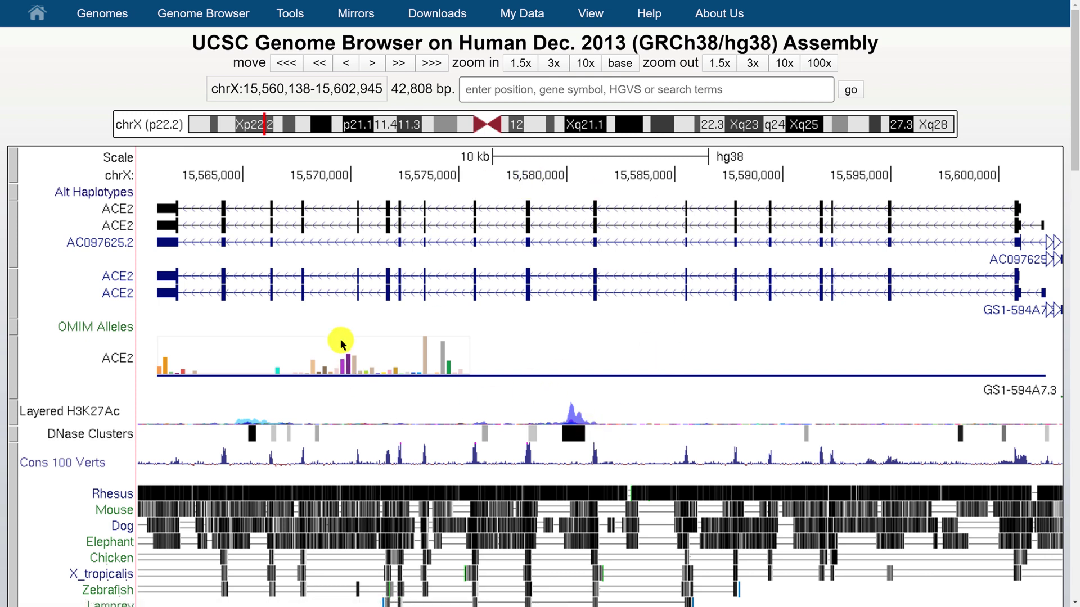
- Set the track image's label area width to 30 characters and submit the configuration
{"action": "scroll", "coordinate": [292, 349], "scroll_direction": "down", "scroll_amount": 3}
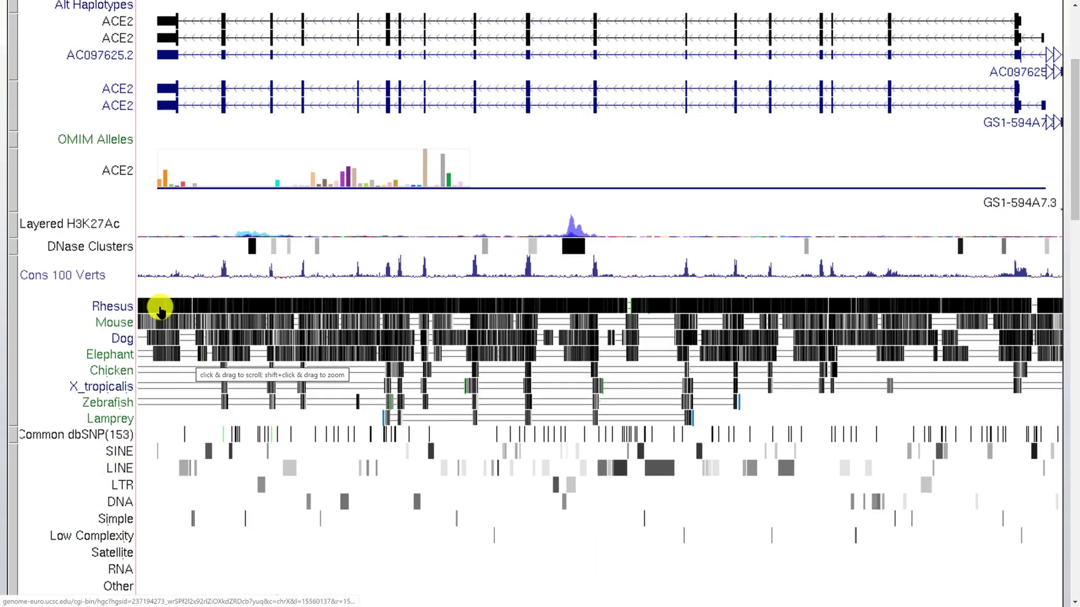
{"action": "scroll", "coordinate": [135, 338], "scroll_direction": "down", "scroll_amount": 2}
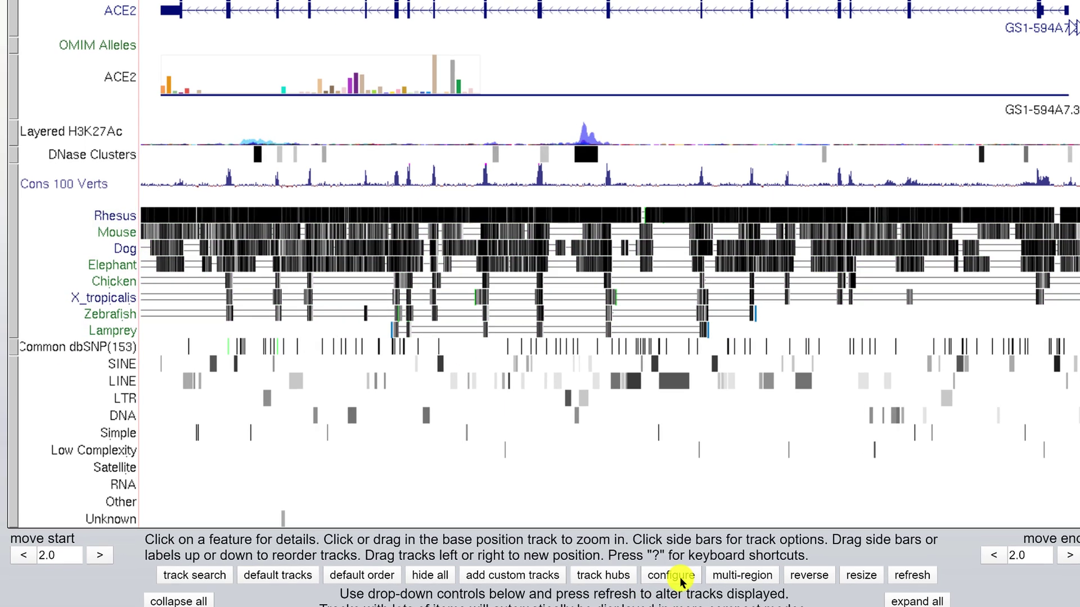
{"action": "left_click", "coordinate": [682, 579]}
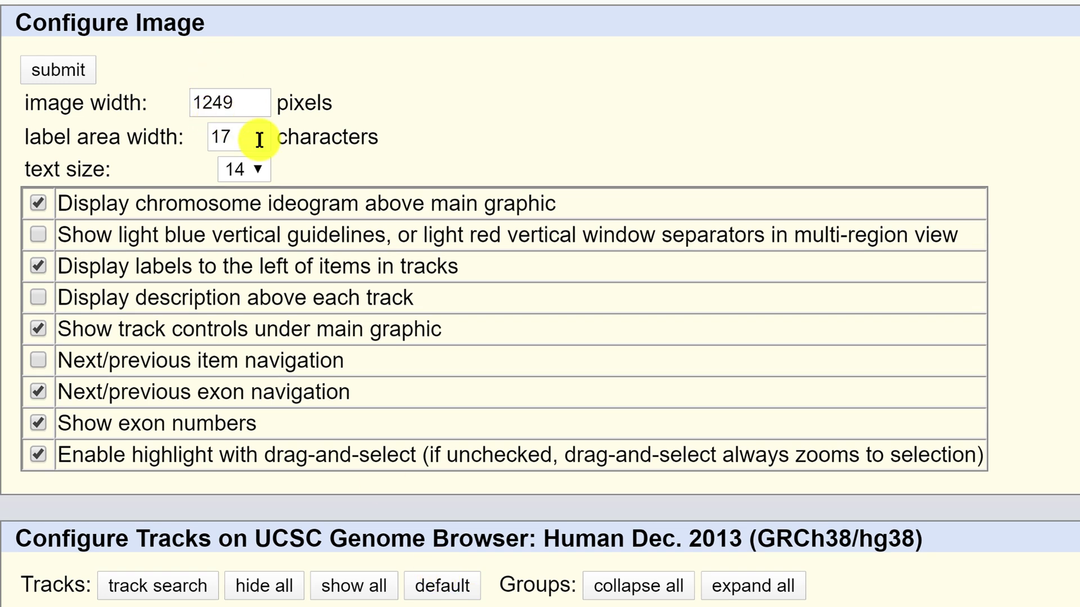
{"action": "left_click_drag", "start_coordinate": [258, 138], "coordinate": [198, 129]}
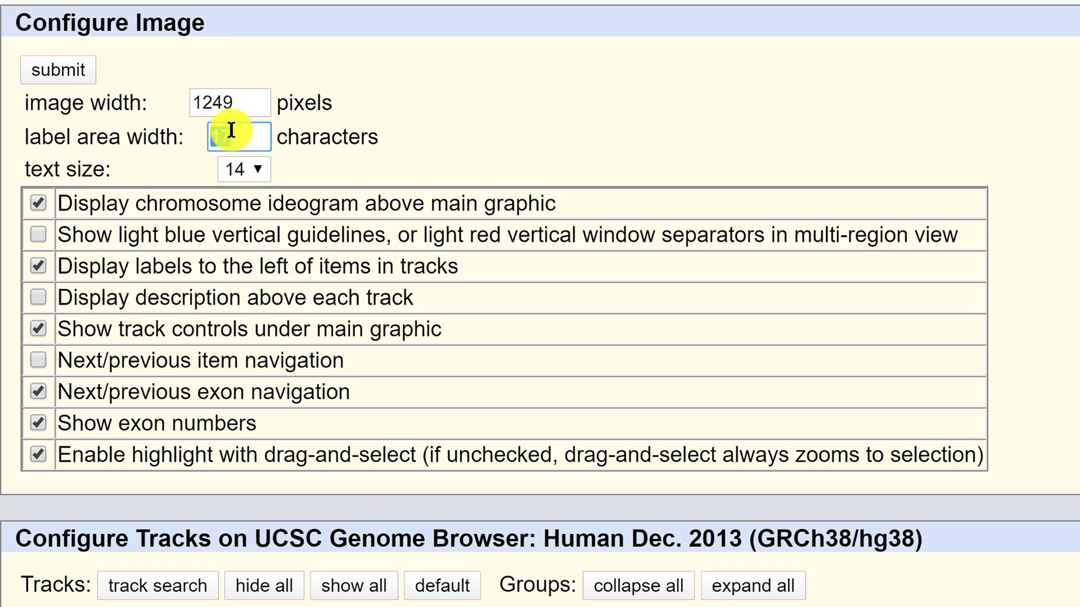
{"action": "type", "text": "30"}
{"action": "left_click", "coordinate": [55, 70]}
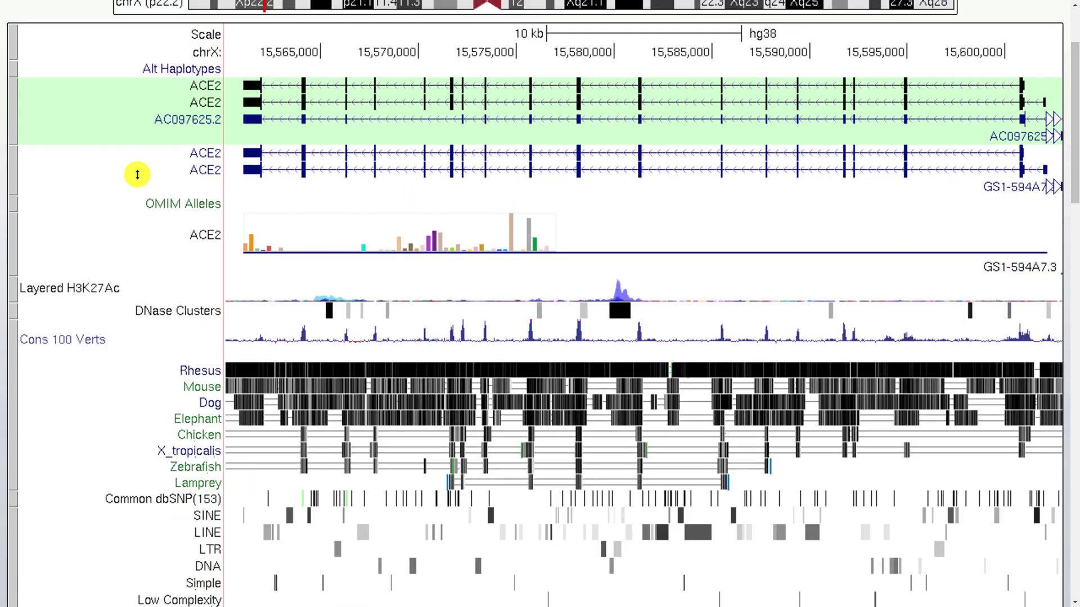
- Set the label area width of the track image to 24 characters and submit the change
{"action": "scroll", "coordinate": [137, 174], "scroll_direction": "down", "scroll_amount": 1}
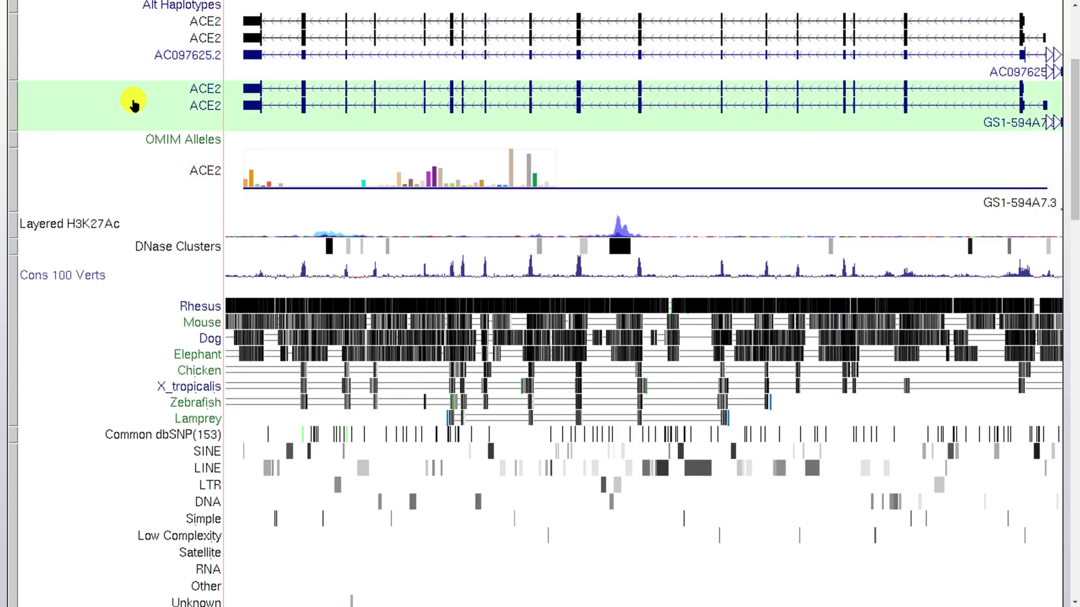
{"action": "scroll", "coordinate": [164, 91], "scroll_direction": "down", "scroll_amount": 3}
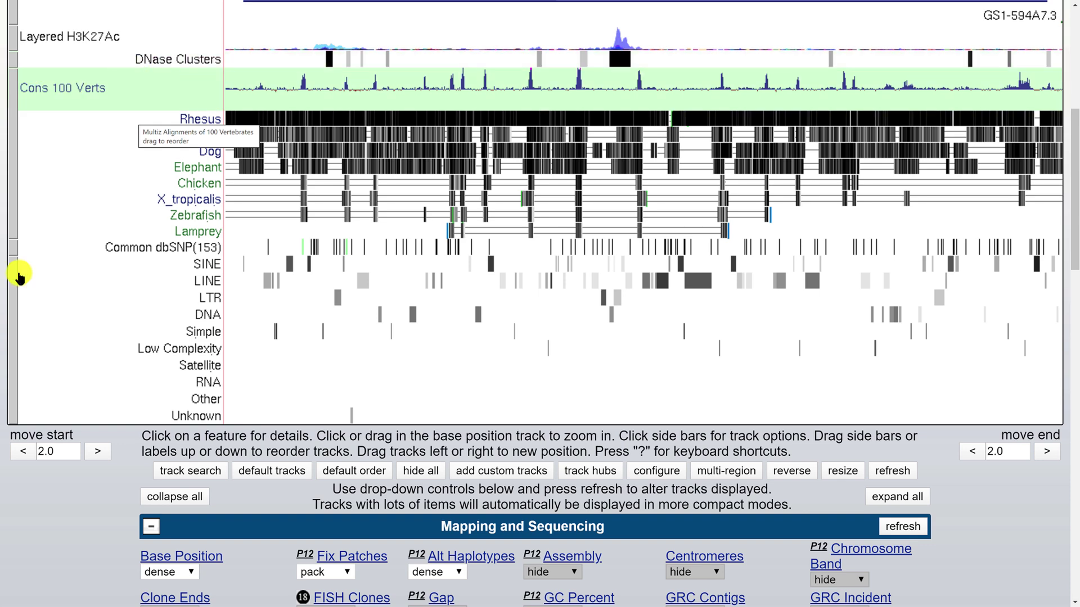
{"action": "scroll", "coordinate": [19, 279], "scroll_direction": "up", "scroll_amount": 5}
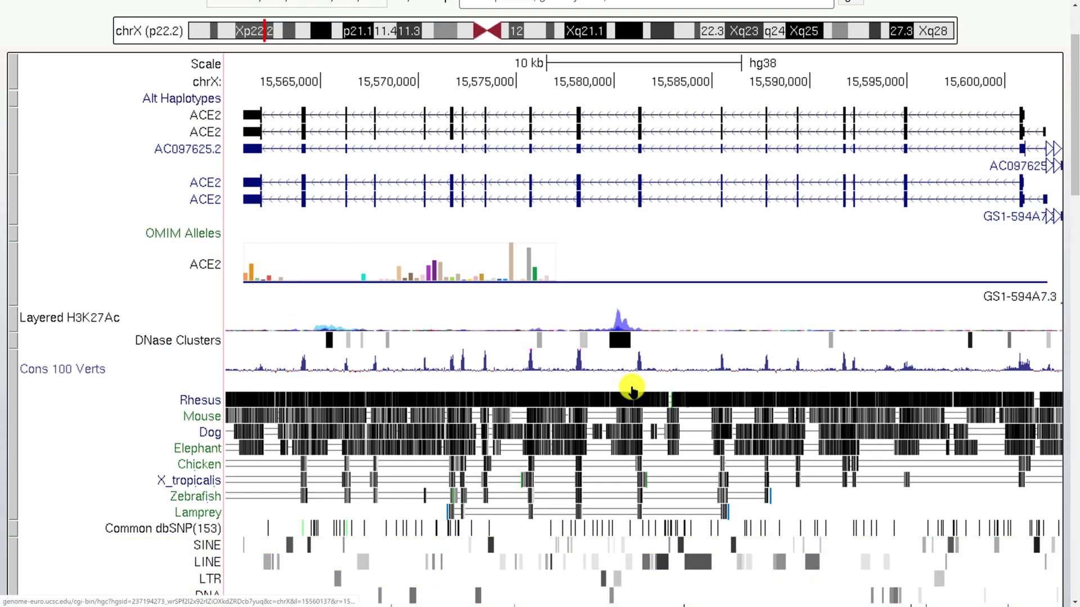
{"action": "scroll", "coordinate": [634, 386], "scroll_direction": "down", "scroll_amount": 5}
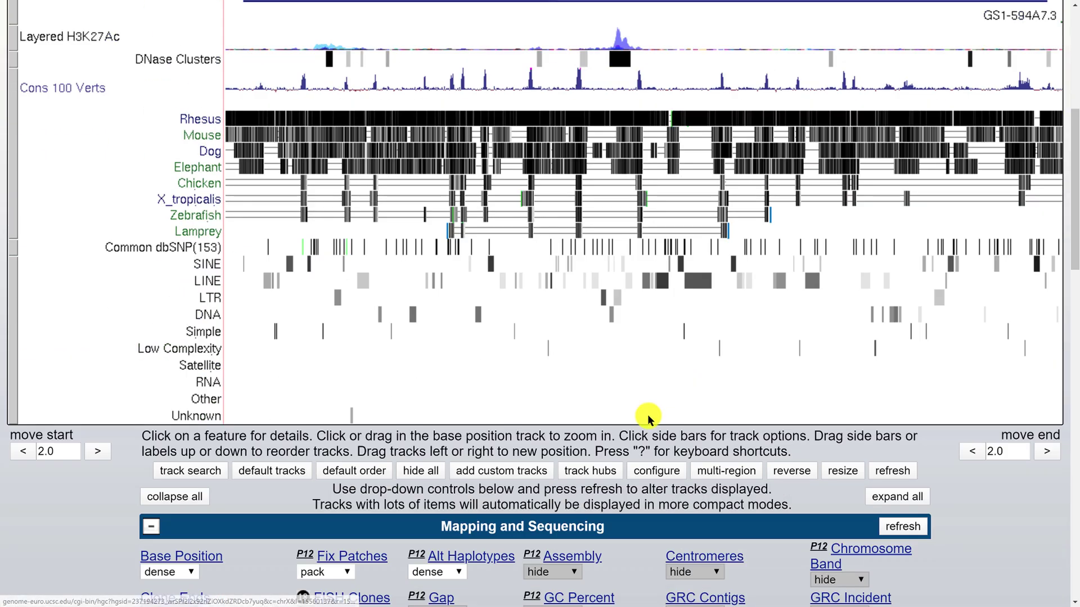
{"action": "left_click", "coordinate": [657, 471]}
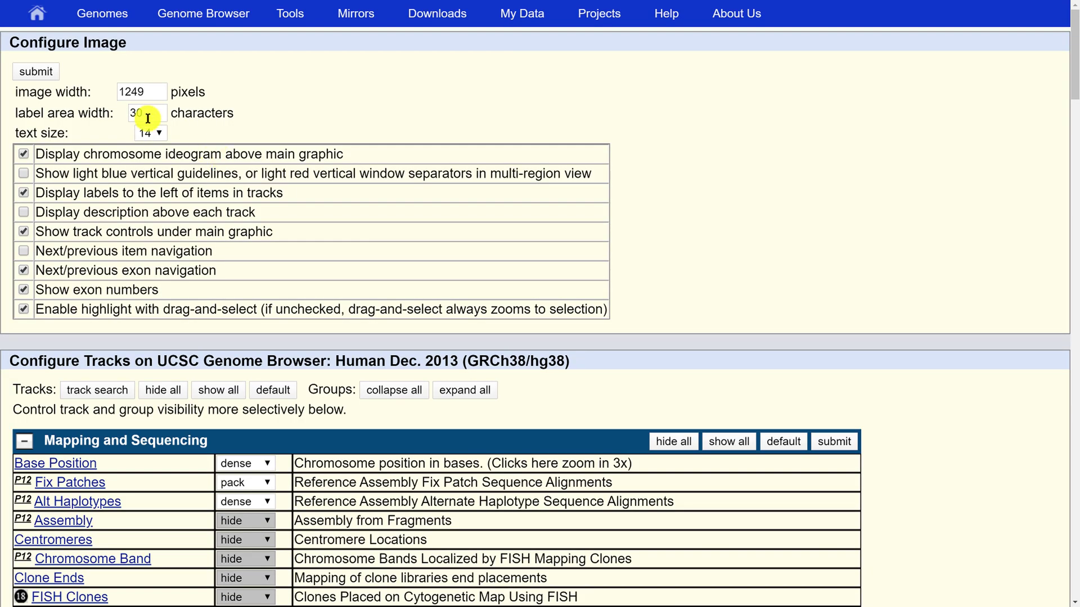
{"action": "left_click_drag", "start_coordinate": [145, 114], "coordinate": [106, 116]}
{"action": "type", "text": "24"}
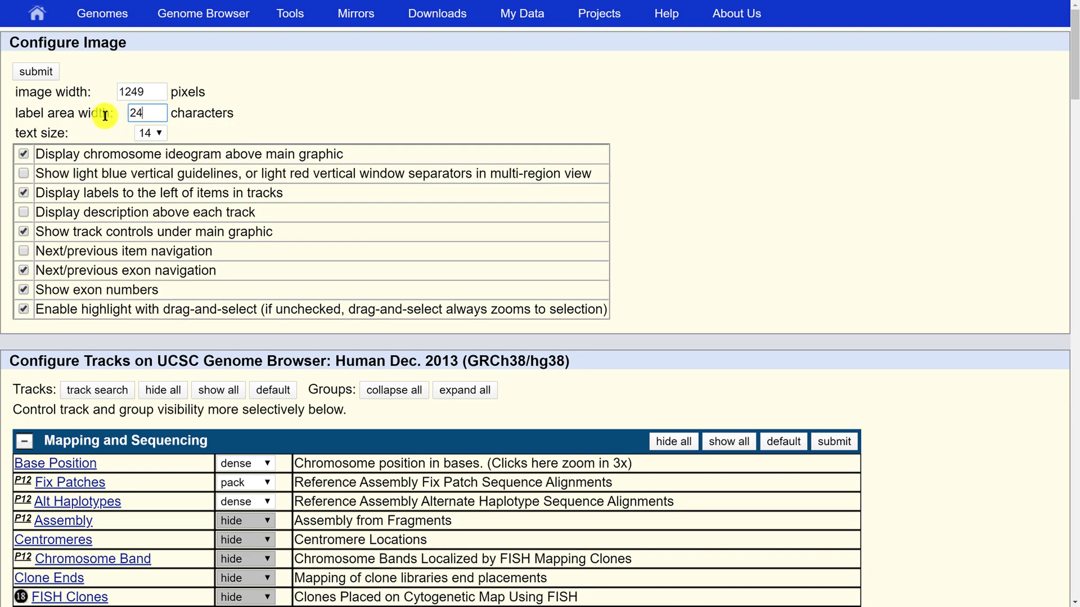
{"action": "left_click", "coordinate": [54, 70]}
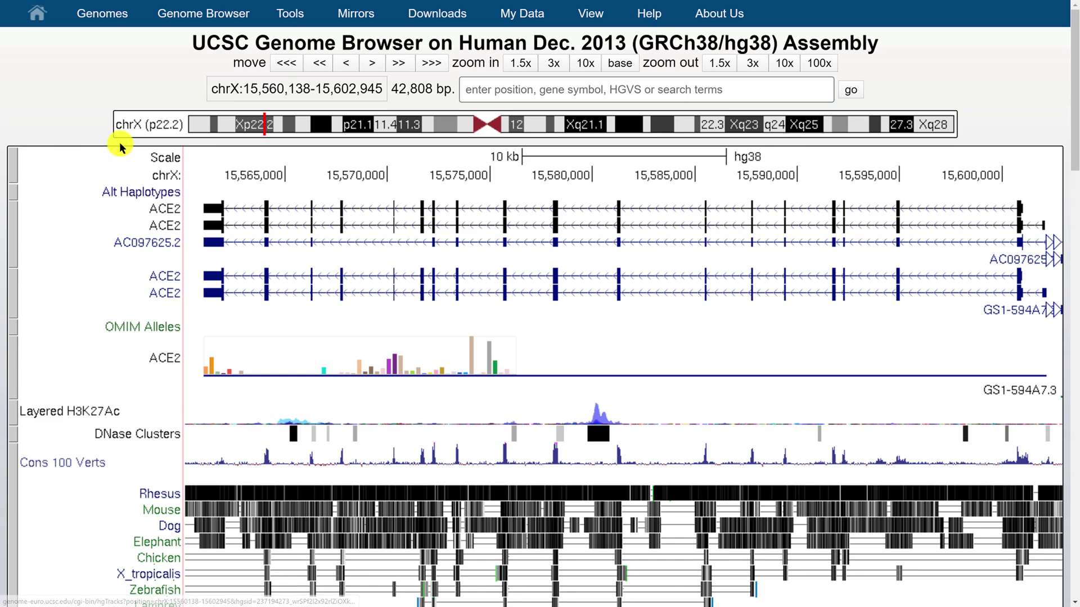
- Go to the genomic region chr16:1-200000
{"action": "scroll", "coordinate": [243, 153], "scroll_direction": "down", "scroll_amount": 3}
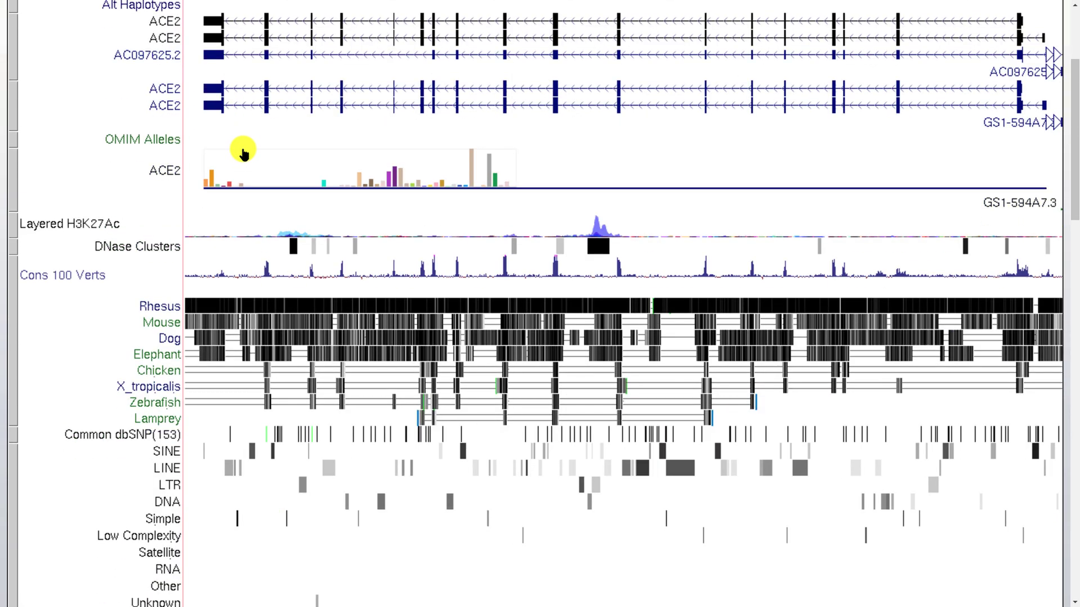
{"action": "scroll", "coordinate": [260, 175], "scroll_direction": "down", "scroll_amount": 3}
{"action": "scroll", "coordinate": [311, 203], "scroll_direction": "up", "scroll_amount": 6}
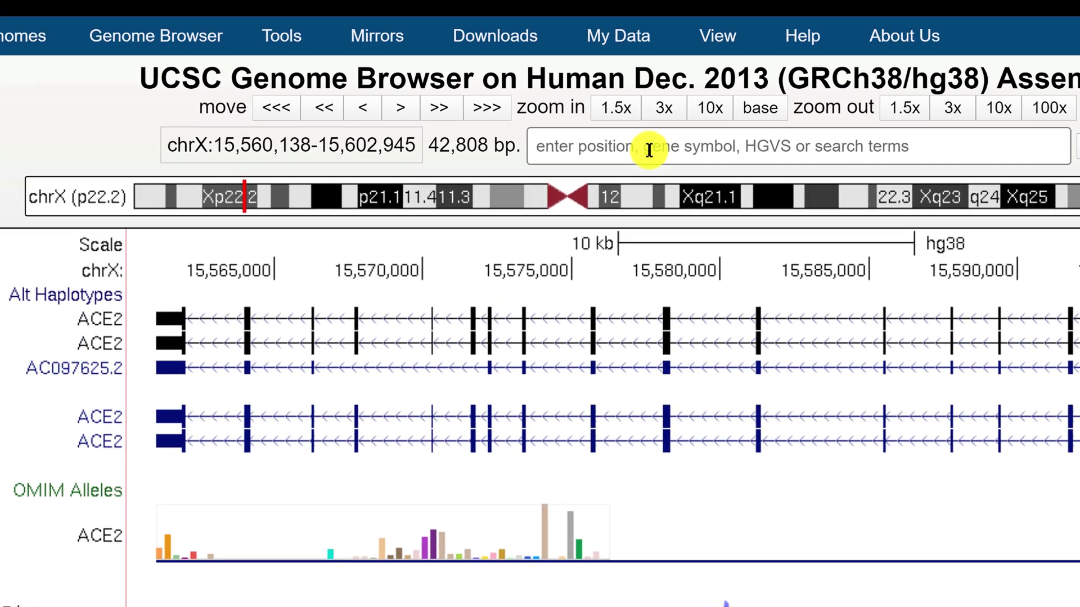
{"action": "left_click", "coordinate": [543, 91]}
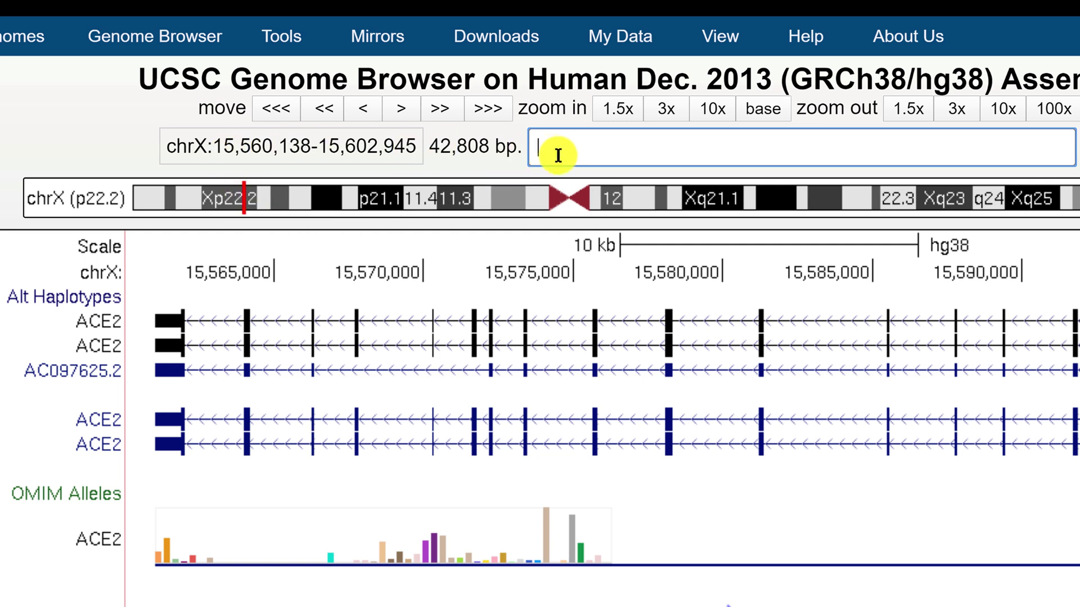
{"action": "type", "text": "chr1"}
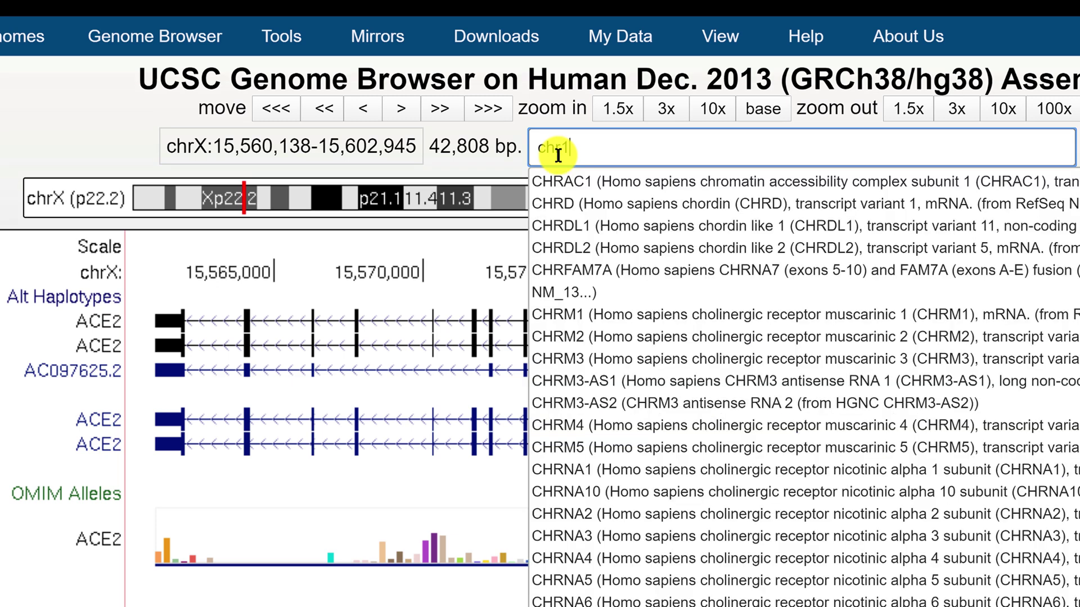
{"action": "type", "text": "6:"}
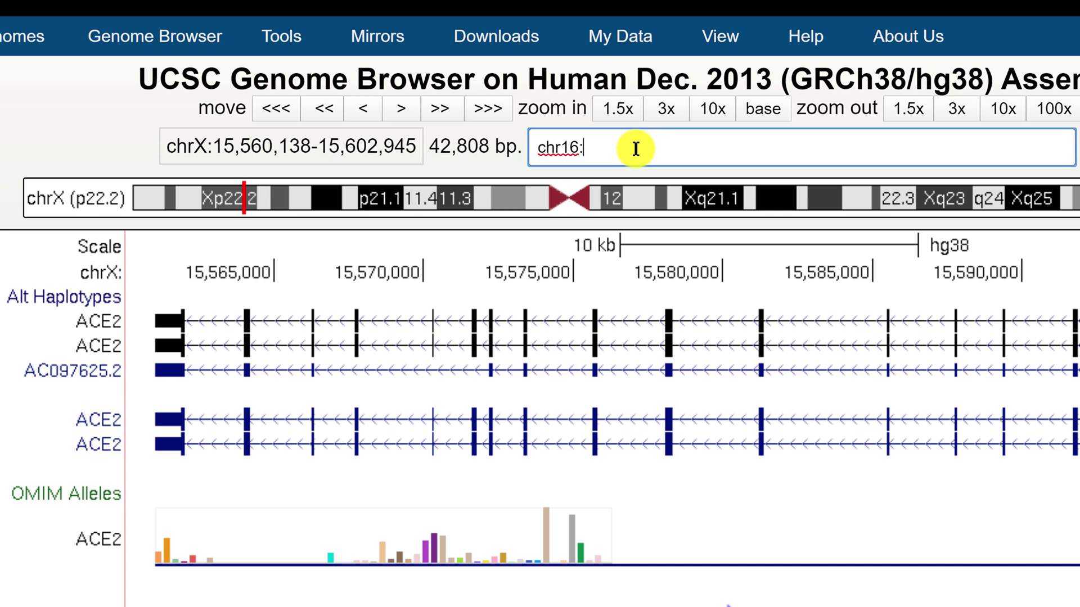
{"action": "type", "text": "1-200000"}
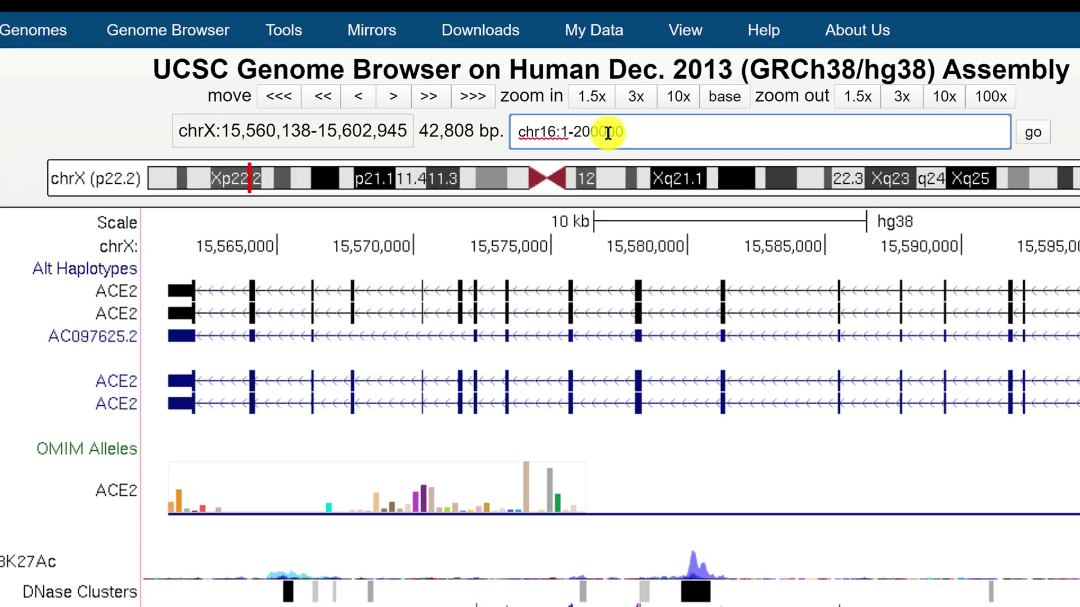
{"action": "key", "text": "Return"}
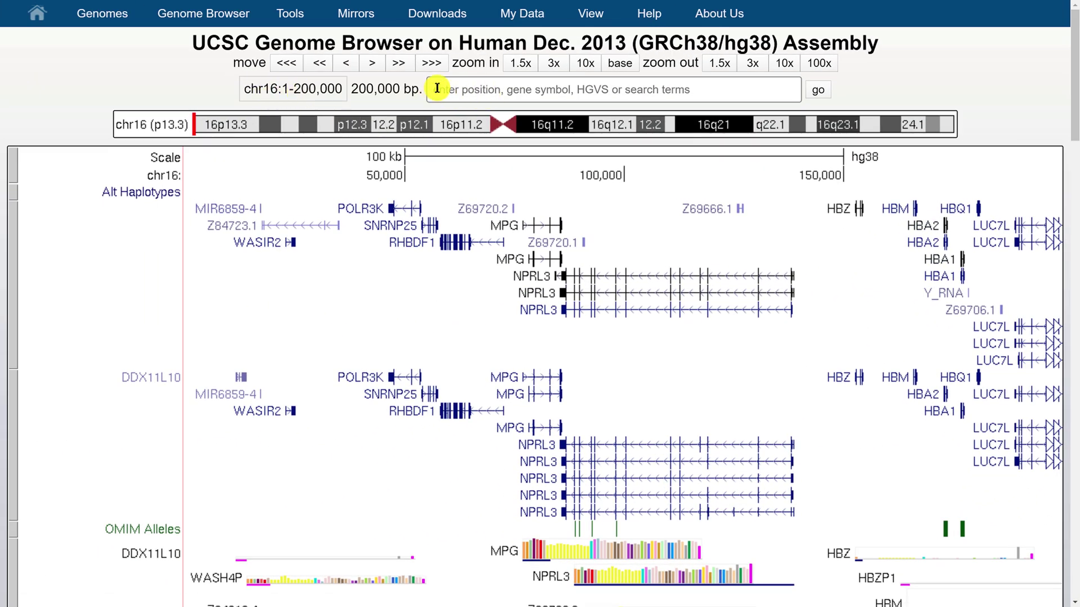
- Search the genome for p53, look through the Gencode Genes matches for TP53 entries, and return to the browser view
{"action": "left_click", "coordinate": [455, 86]}
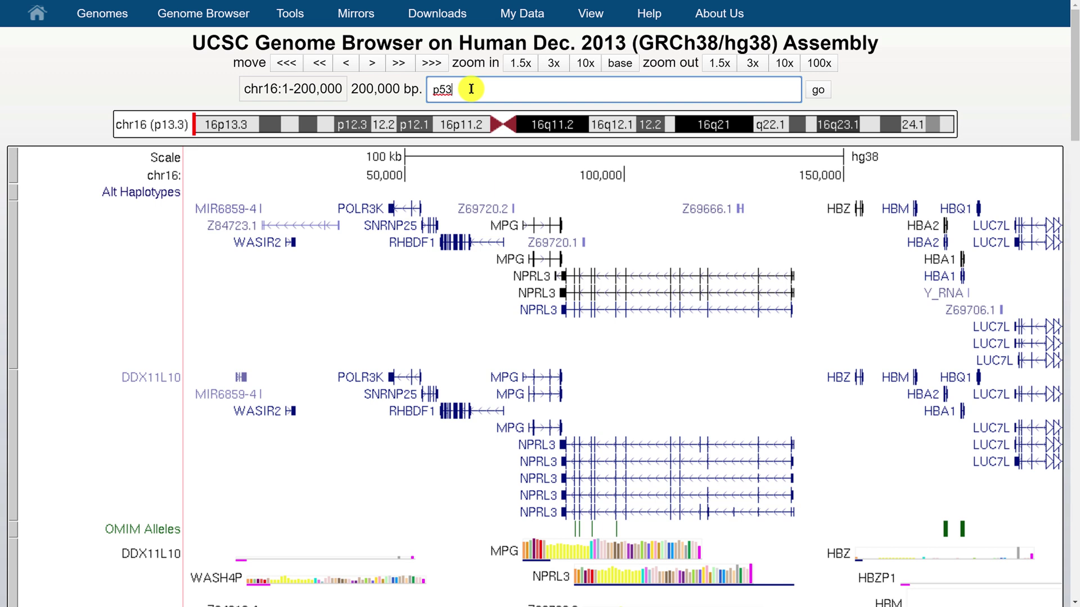
{"action": "key", "text": "Return"}
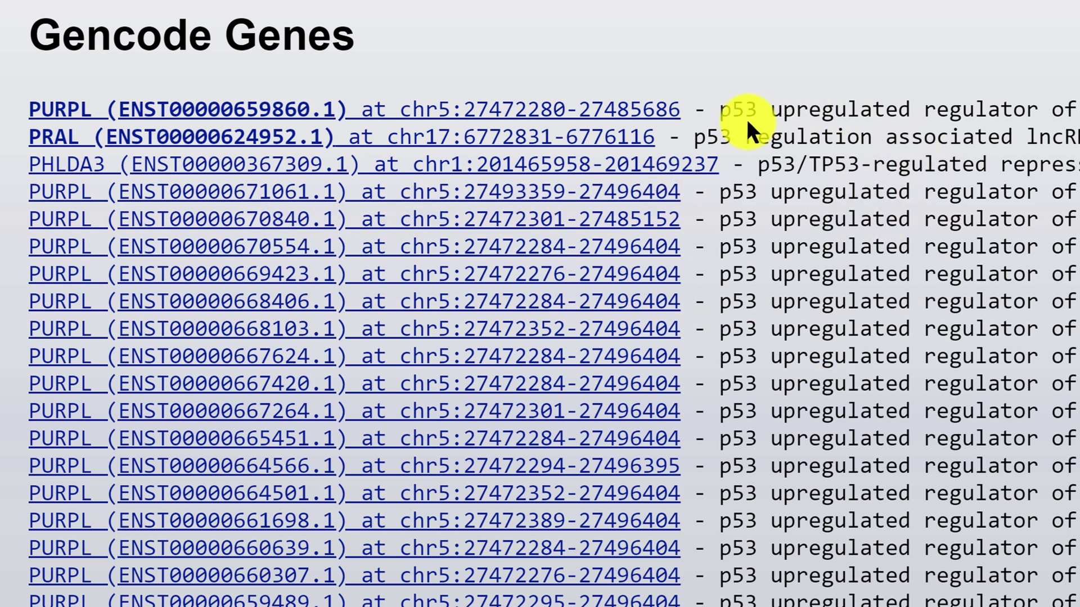
{"action": "scroll", "coordinate": [746, 119], "scroll_direction": "down", "scroll_amount": 15}
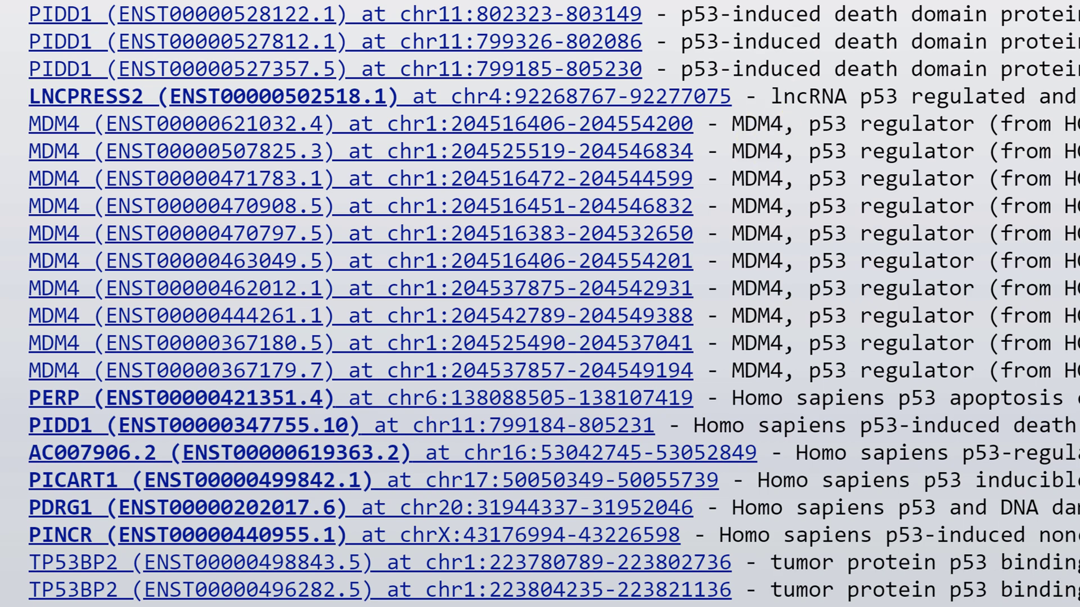
{"action": "scroll", "coordinate": [746, 120], "scroll_direction": "down", "scroll_amount": 15}
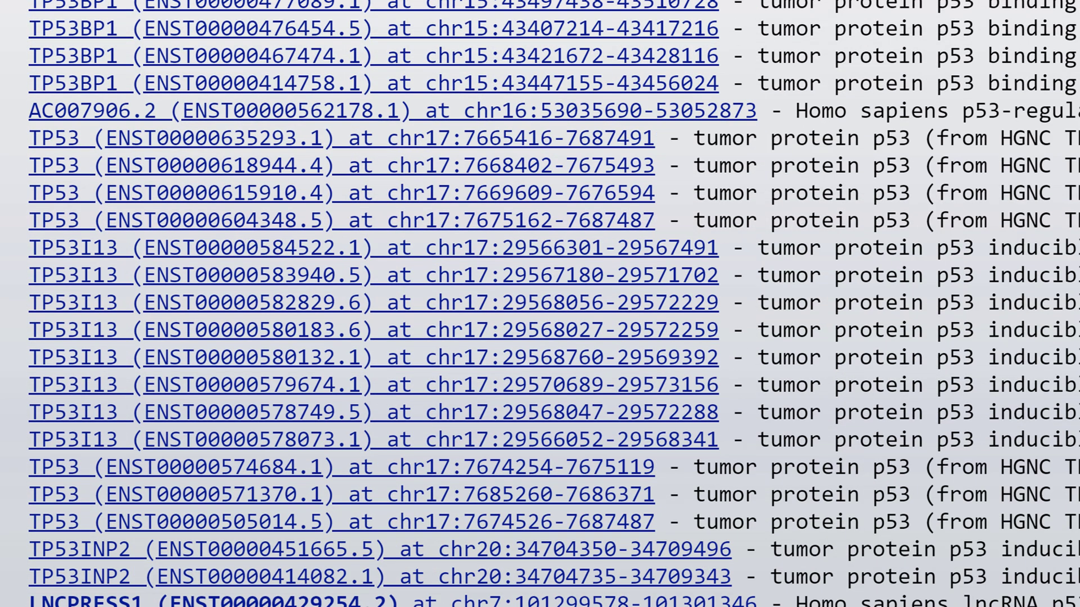
{"action": "scroll", "coordinate": [540, 304], "scroll_direction": "down", "scroll_amount": 3}
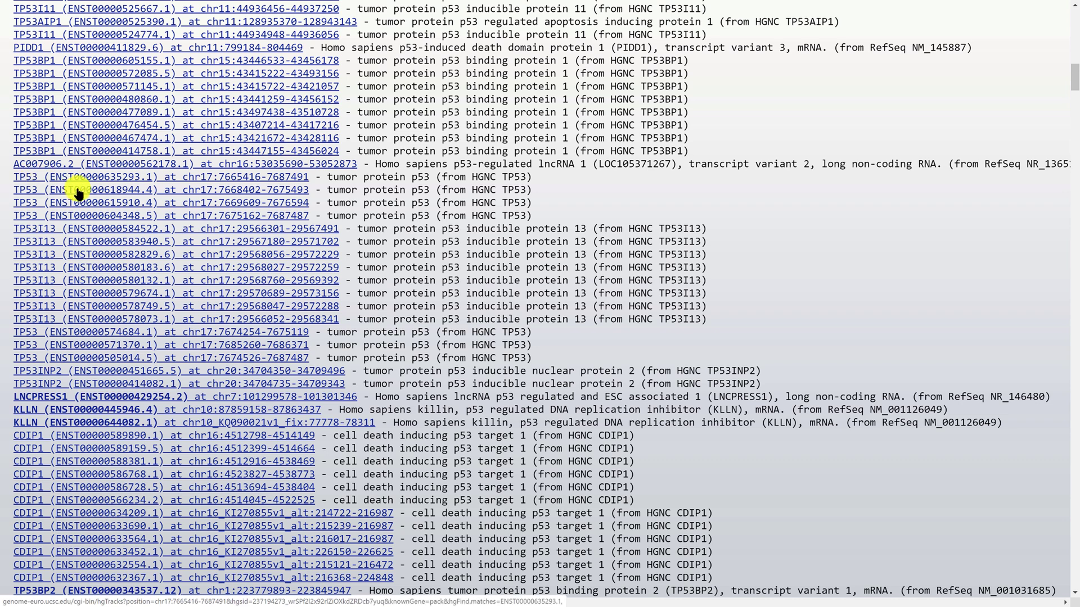
{"action": "left_click", "coordinate": [215, 203]}
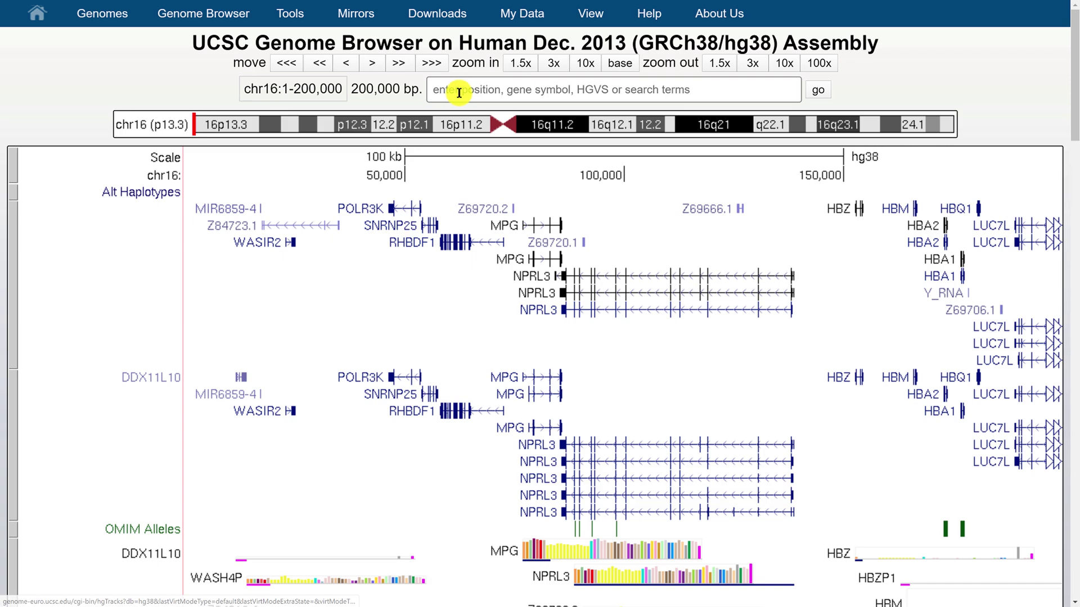
- Look up tp53, choose the suggested TP53 tumor protein p53 entry, and go to its position
{"action": "left_click", "coordinate": [459, 92]}
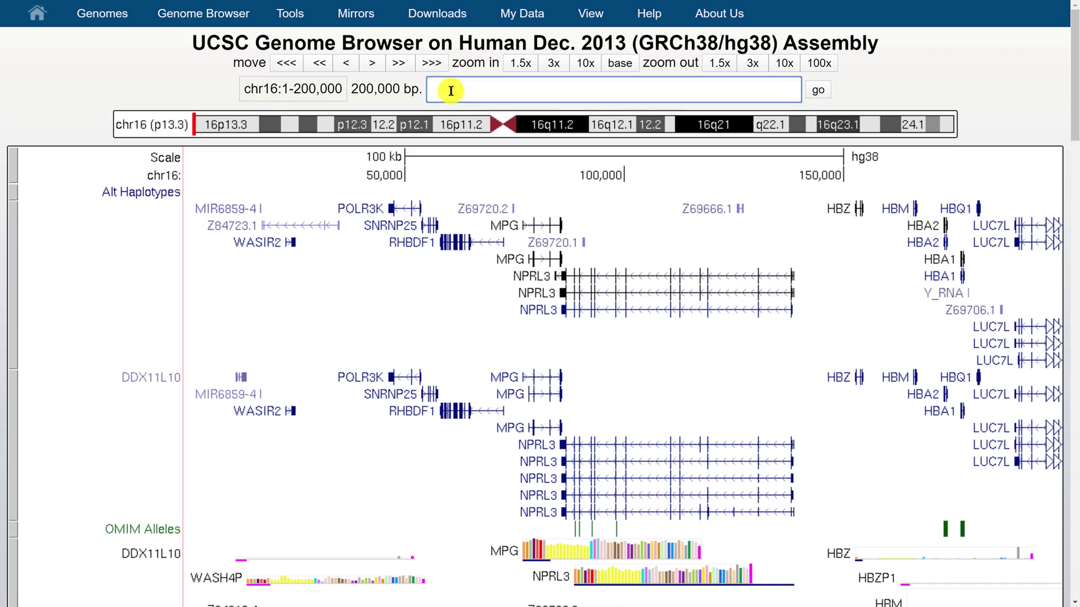
{"action": "type", "text": "t"}
{"action": "type", "text": "p"}
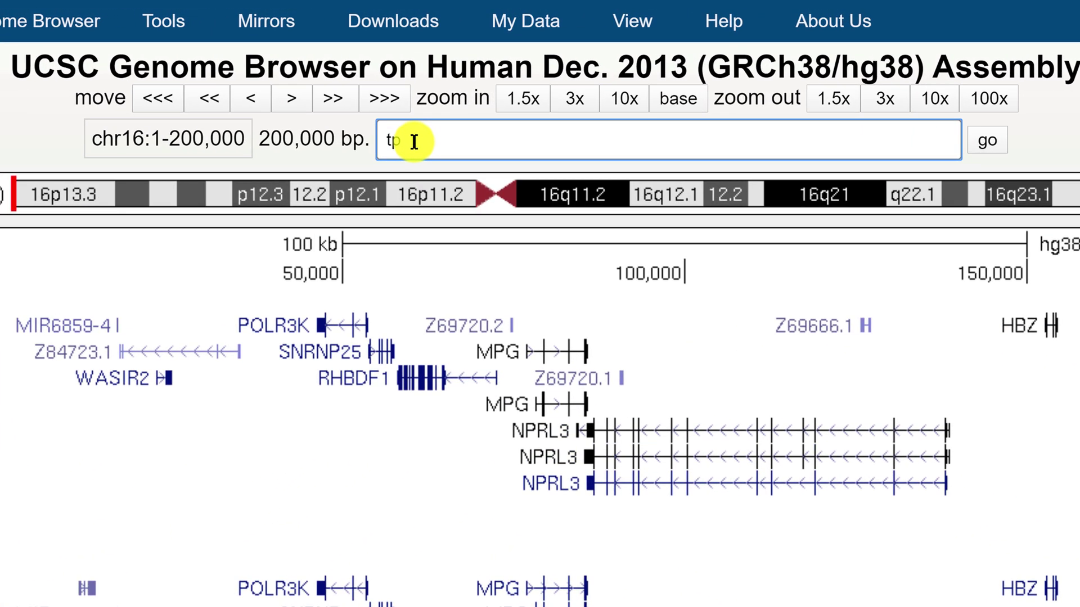
{"action": "type", "text": "53"}
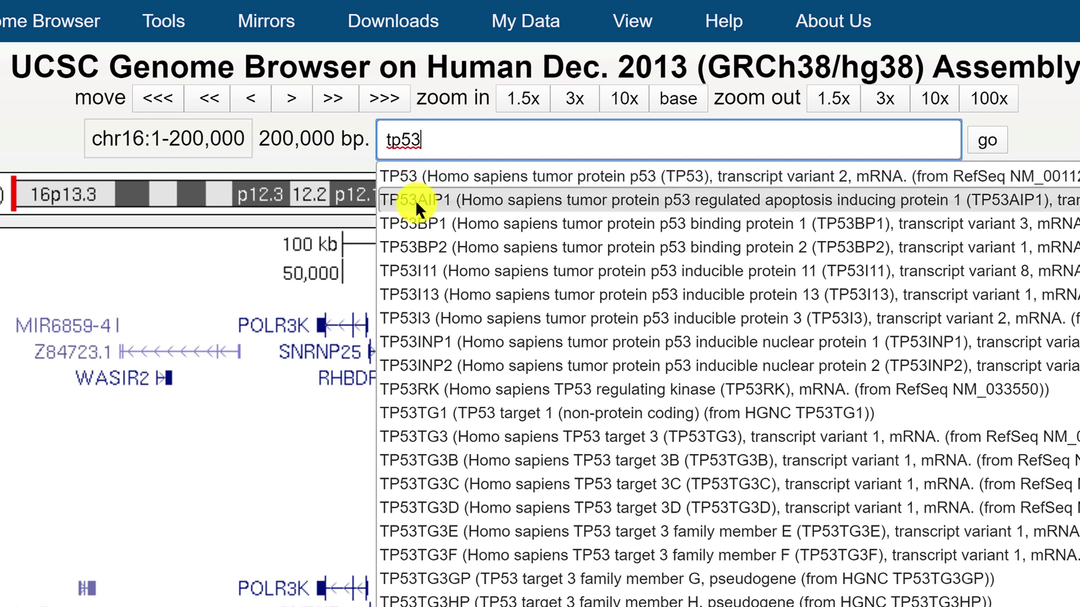
{"action": "left_click", "coordinate": [436, 176]}
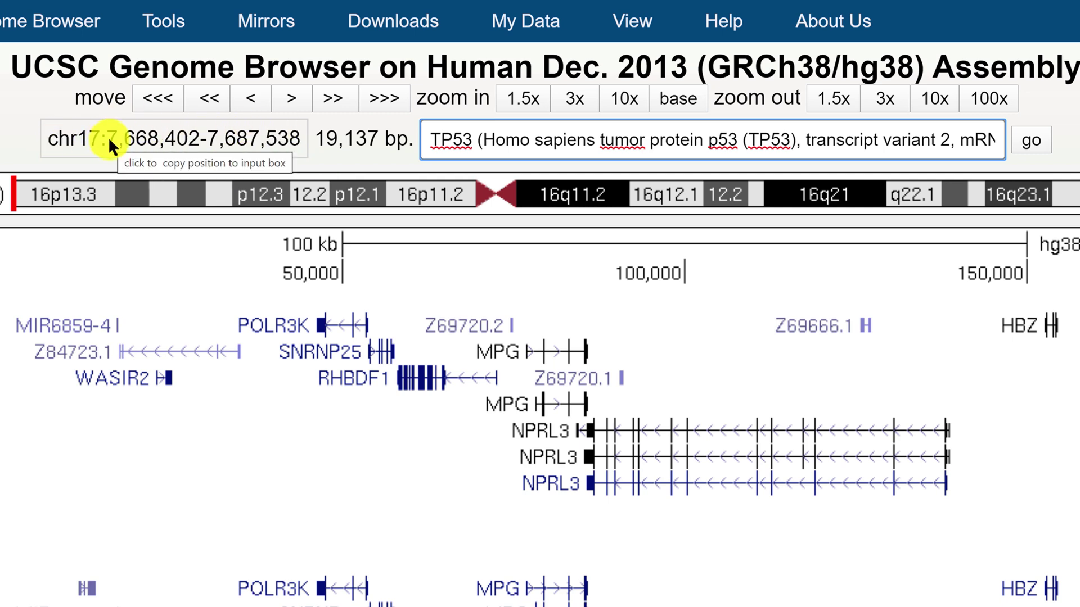
{"action": "left_click", "coordinate": [1030, 142]}
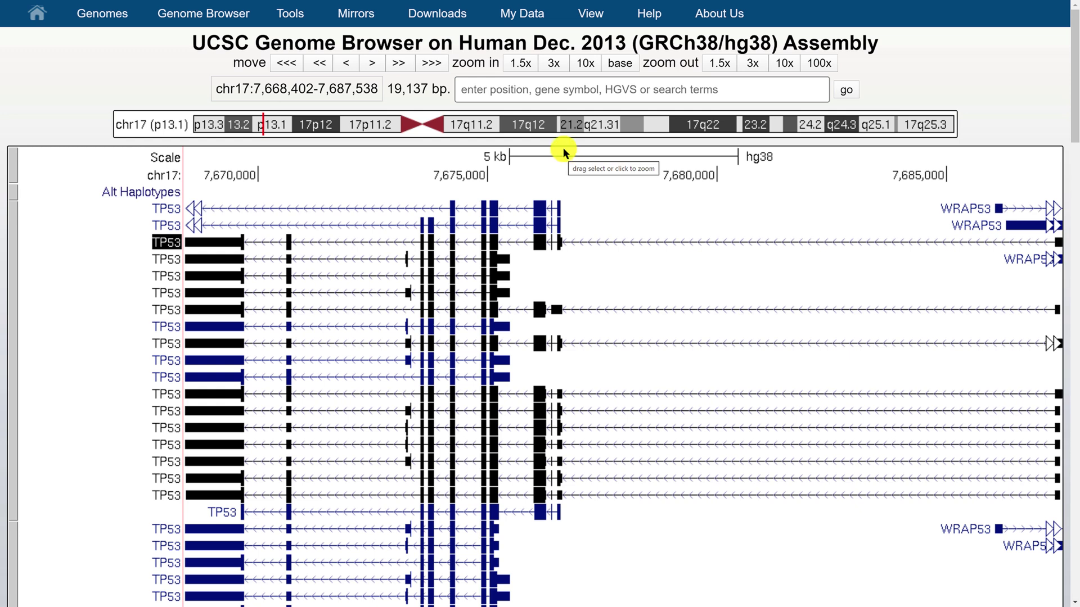
- Zoom out 10x from the TP53 gene and zoom back in 3x twice
{"action": "left_click", "coordinate": [780, 64]}
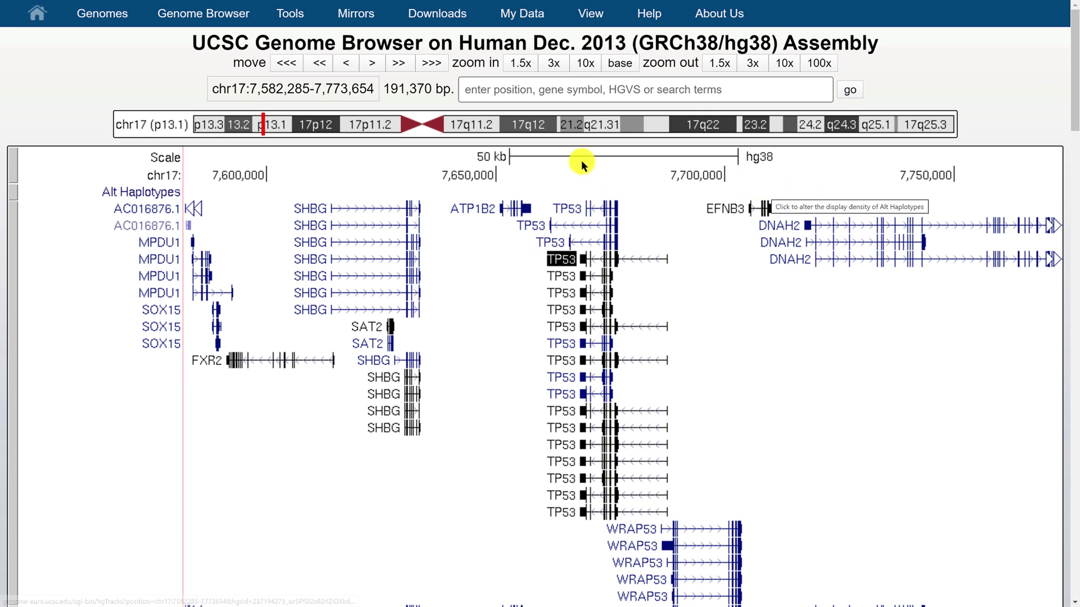
{"action": "left_click", "coordinate": [552, 63]}
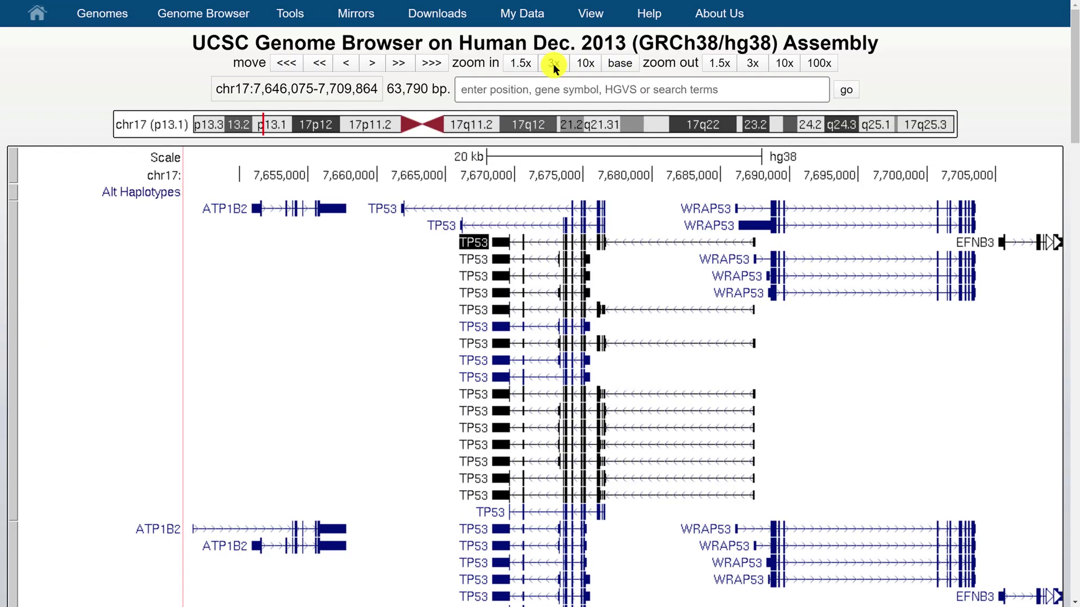
{"action": "left_click", "coordinate": [553, 64]}
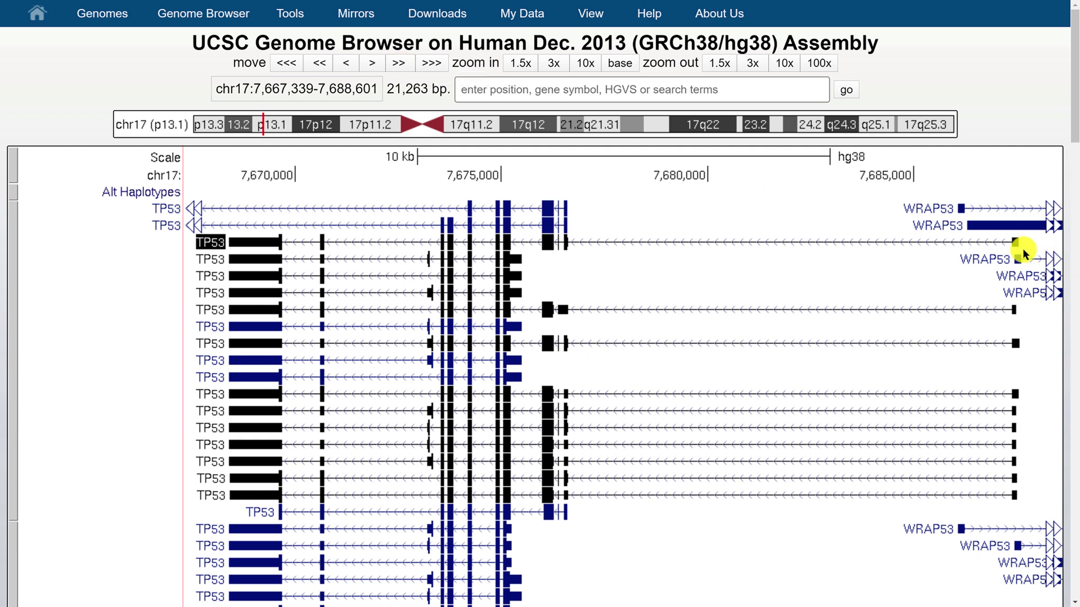
- Move the displayed region by about half a window towards higher coordinates and look over its tracks
{"action": "left_click", "coordinate": [404, 63]}
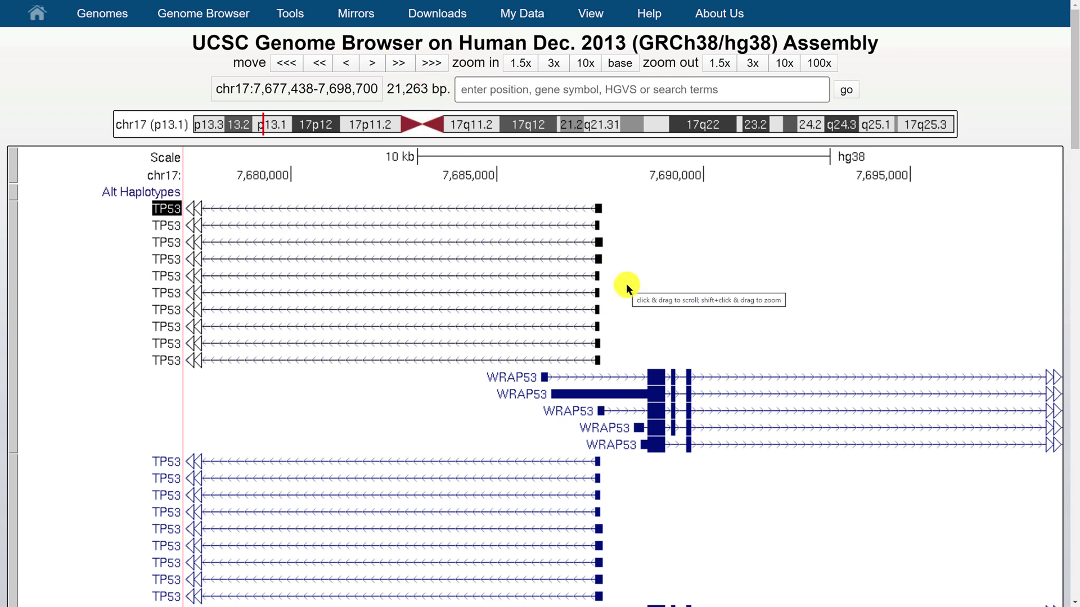
{"action": "scroll", "coordinate": [631, 259], "scroll_direction": "down", "scroll_amount": 9}
{"action": "scroll", "coordinate": [632, 262], "scroll_direction": "down", "scroll_amount": 5}
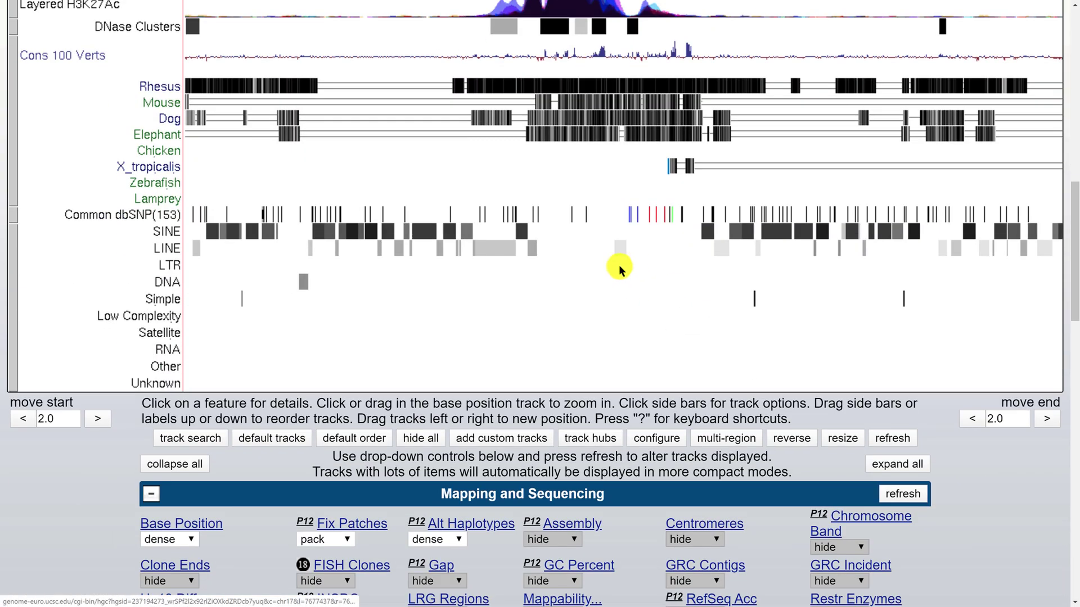
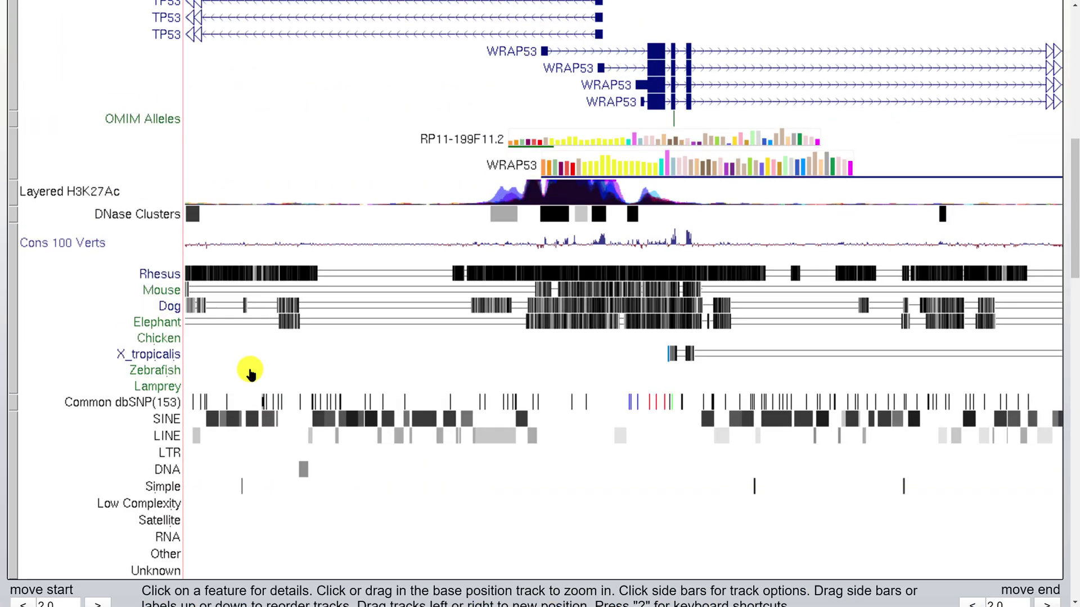
{"action": "scroll", "coordinate": [249, 372], "scroll_direction": "up", "scroll_amount": 5}
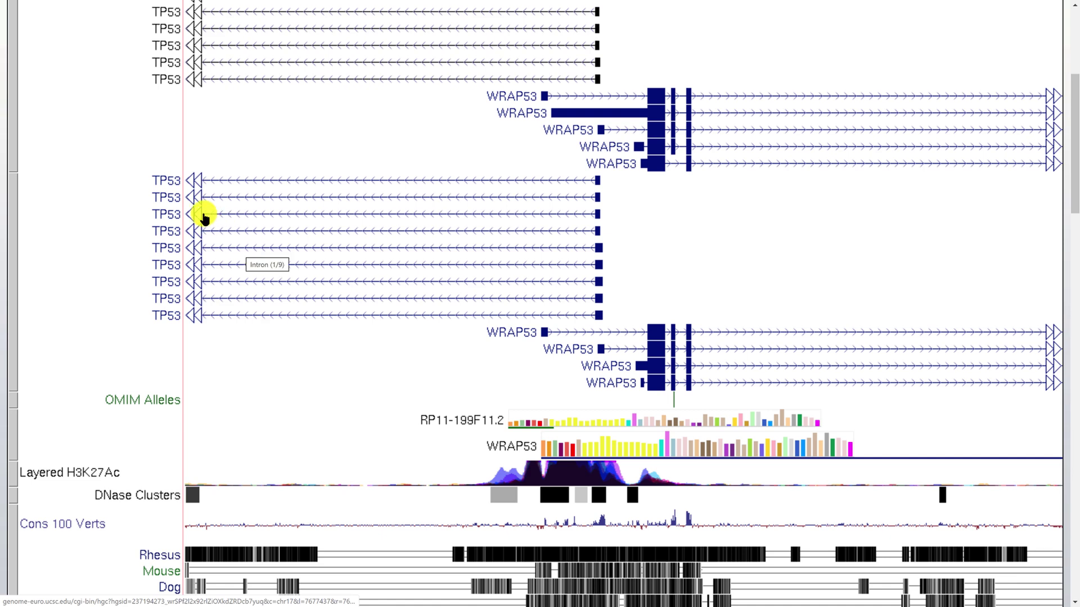
- Try to move the start of the region towards lower coordinates by 20 and check the TP53 transcripts
{"action": "scroll", "coordinate": [204, 217], "scroll_direction": "down", "scroll_amount": 2}
{"action": "scroll", "coordinate": [204, 221], "scroll_direction": "down", "scroll_amount": 5}
{"action": "left_click_drag", "start_coordinate": [63, 513], "coordinate": [29, 513]}
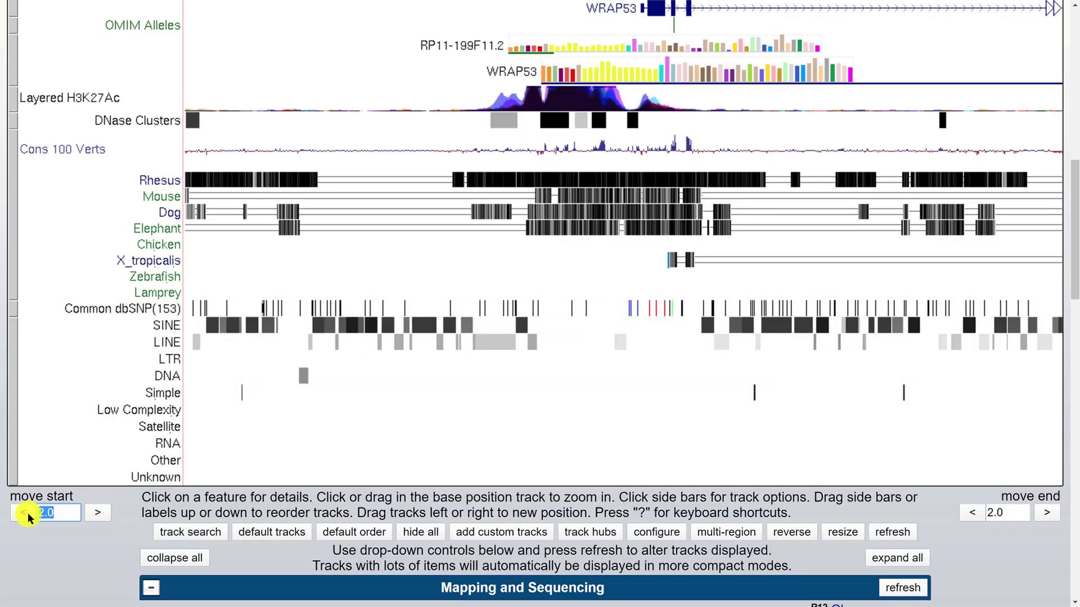
{"action": "type", "text": "20"}
{"action": "left_click", "coordinate": [28, 512]}
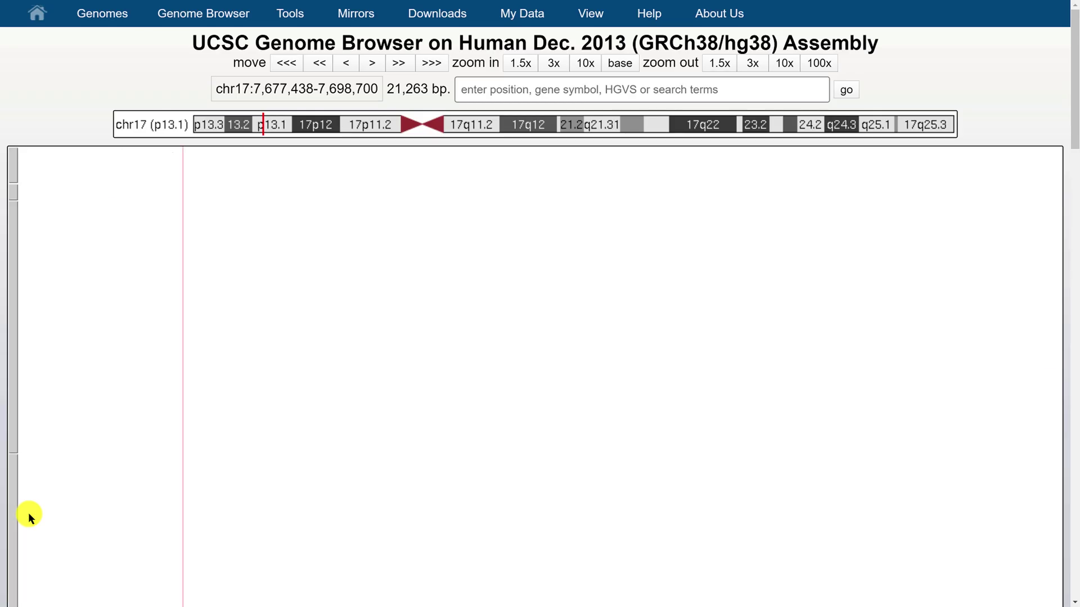
{"action": "scroll", "coordinate": [532, 243], "scroll_direction": "down", "scroll_amount": 2}
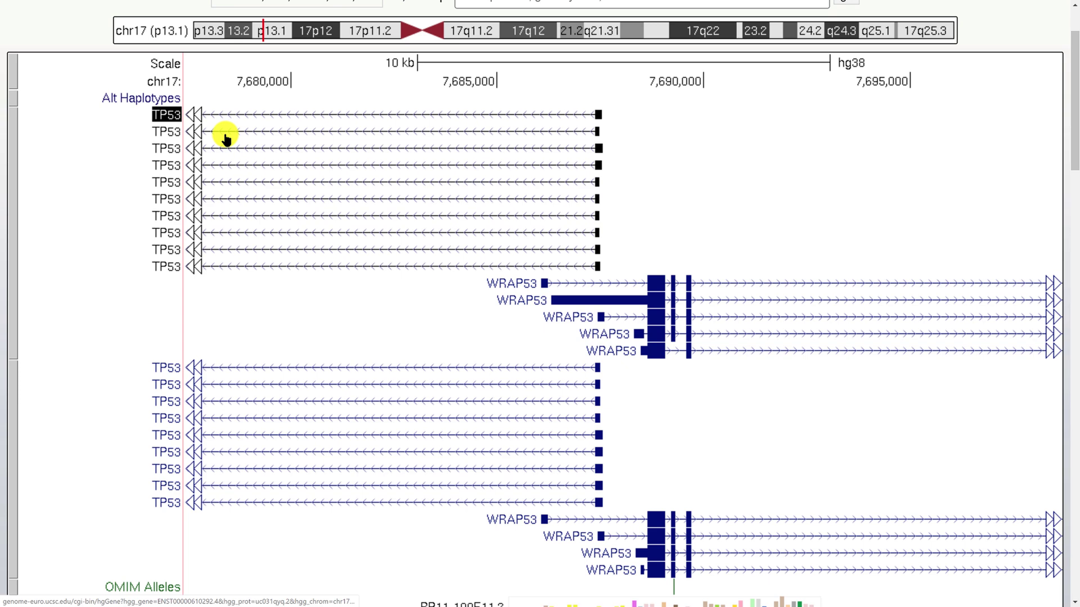
{"action": "scroll", "coordinate": [567, 91], "scroll_direction": "up", "scroll_amount": 2}
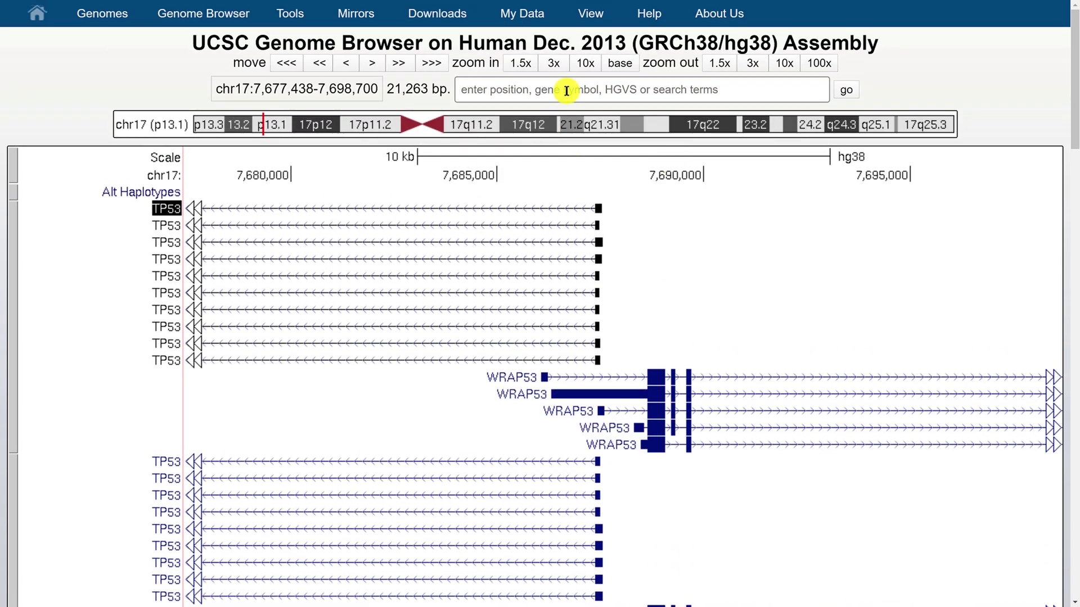
- Zoom out 10x from the TP53 and WRAP53 region and look over the neighbouring genes
{"action": "left_click", "coordinate": [782, 63]}
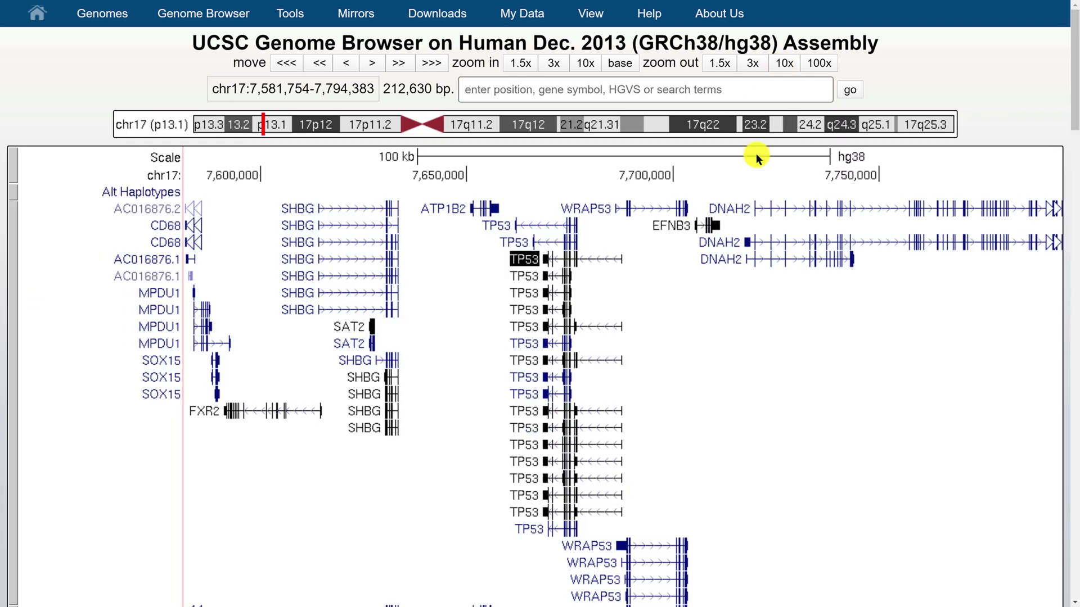
{"action": "scroll", "coordinate": [647, 229], "scroll_direction": "down", "scroll_amount": 2}
{"action": "scroll", "coordinate": [641, 225], "scroll_direction": "down", "scroll_amount": 2}
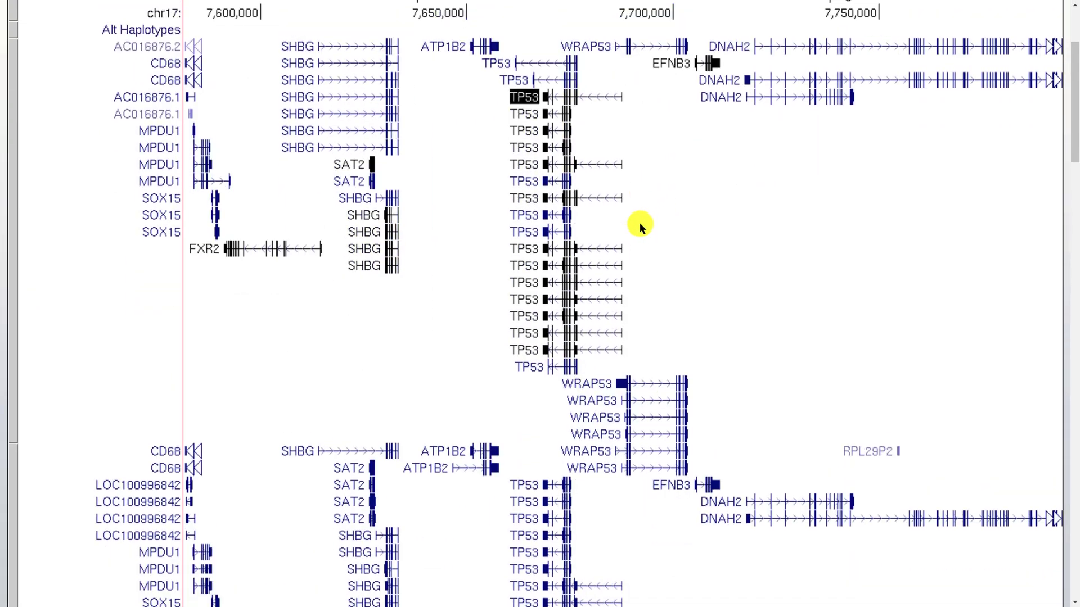
{"action": "scroll", "coordinate": [640, 222], "scroll_direction": "up", "scroll_amount": 4}
- Try to move the start of the zoomed-out region towards lower coordinates by 20
{"action": "scroll", "coordinate": [202, 230], "scroll_direction": "down", "scroll_amount": 8}
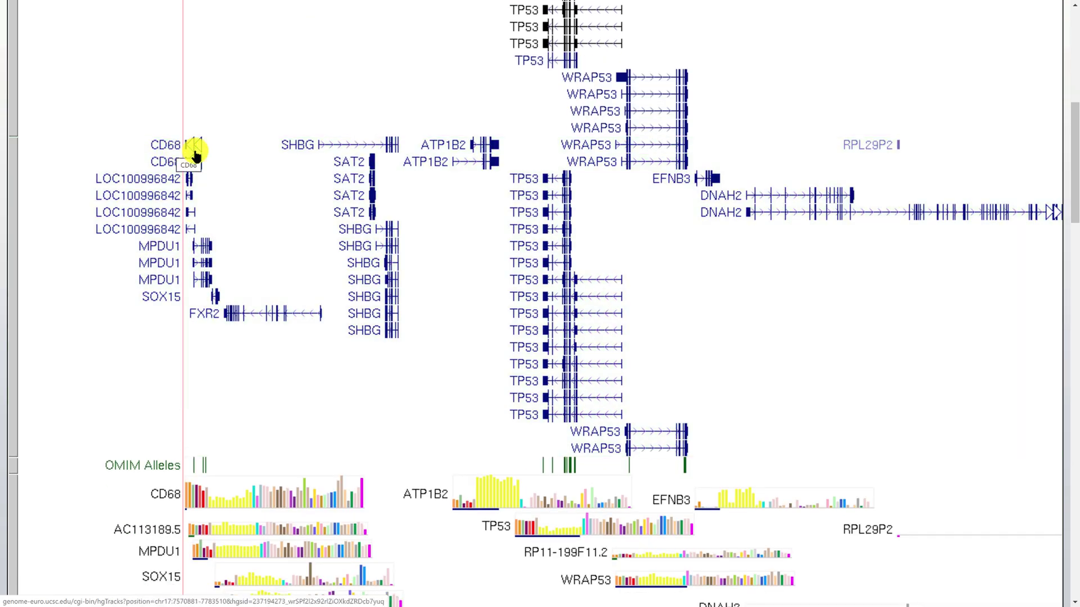
{"action": "scroll", "coordinate": [191, 147], "scroll_direction": "down", "scroll_amount": 8}
{"action": "scroll", "coordinate": [151, 343], "scroll_direction": "down", "scroll_amount": 7}
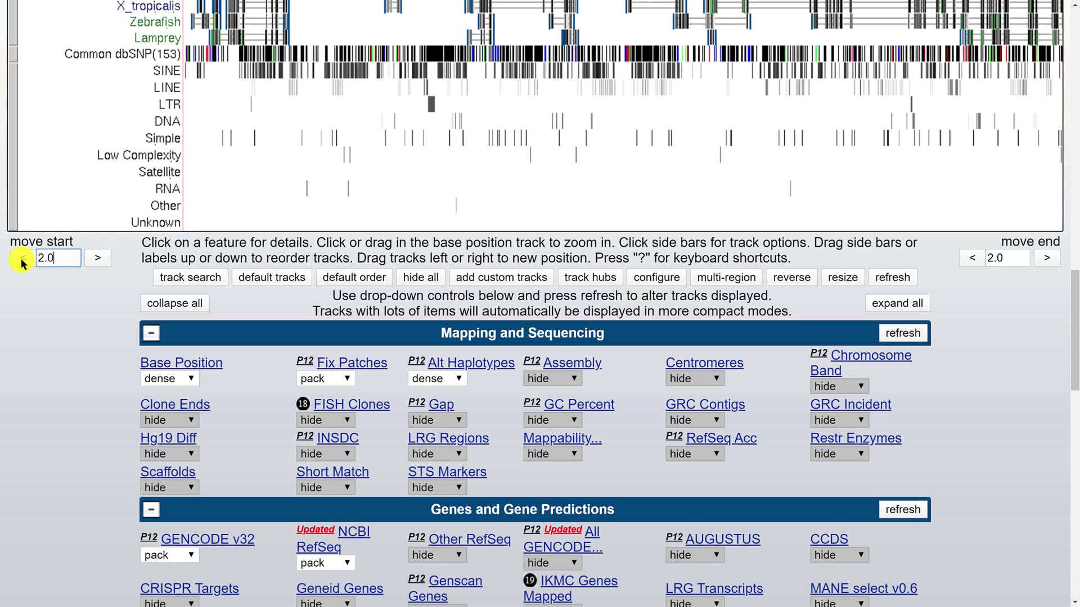
{"action": "type", "text": "20"}
{"action": "left_click", "coordinate": [23, 257]}
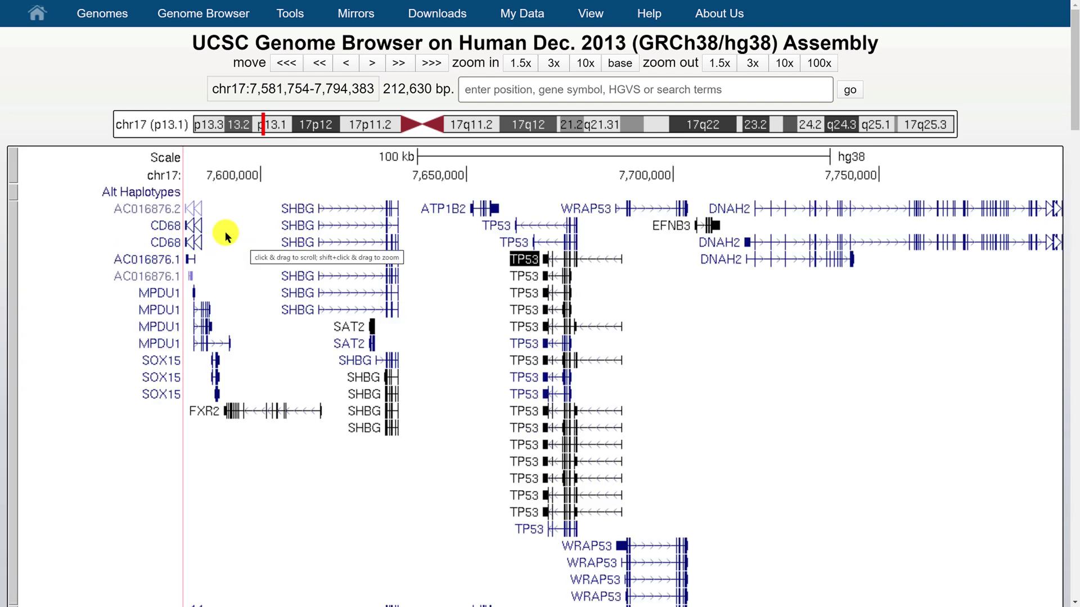
- Try to move the start of the region using a value of 50 and look over the gene and expression tracks
{"action": "scroll", "coordinate": [223, 200], "scroll_direction": "down", "scroll_amount": 7}
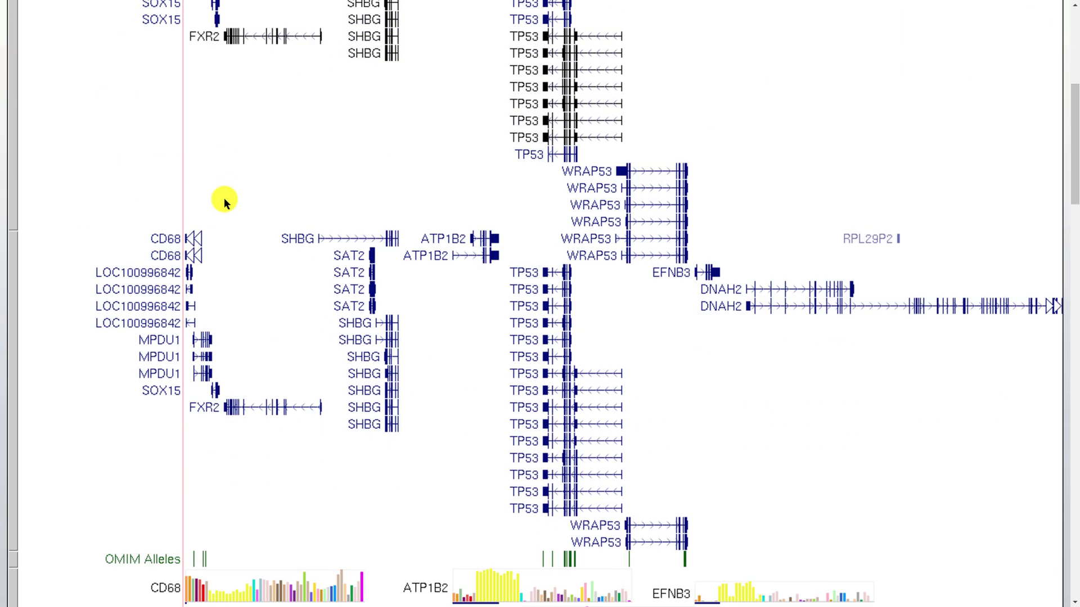
{"action": "scroll", "coordinate": [239, 212], "scroll_direction": "down", "scroll_amount": 3}
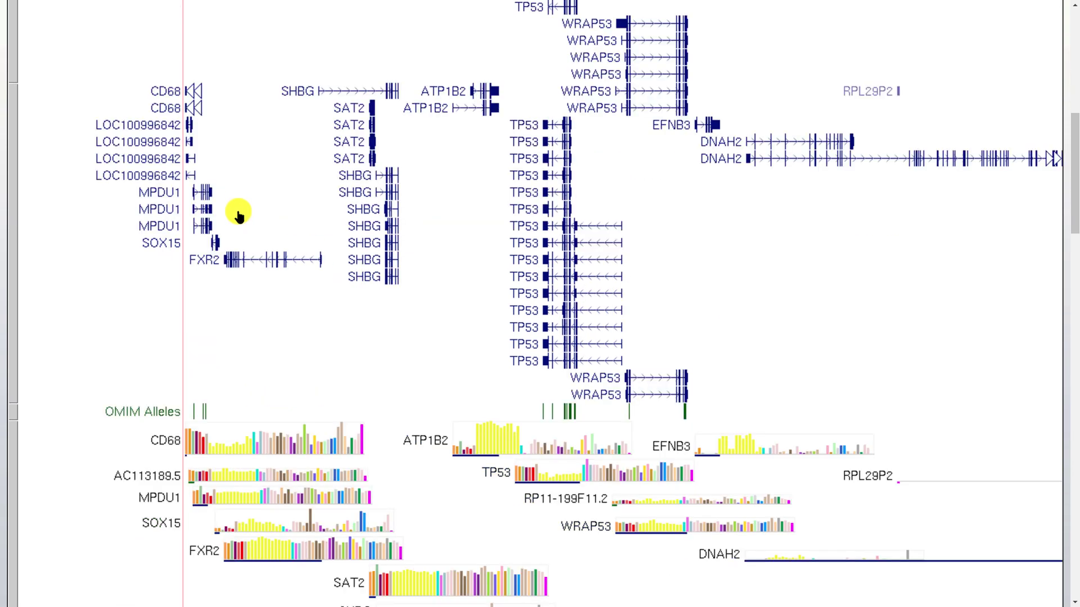
{"action": "scroll", "coordinate": [240, 210], "scroll_direction": "down", "scroll_amount": 14}
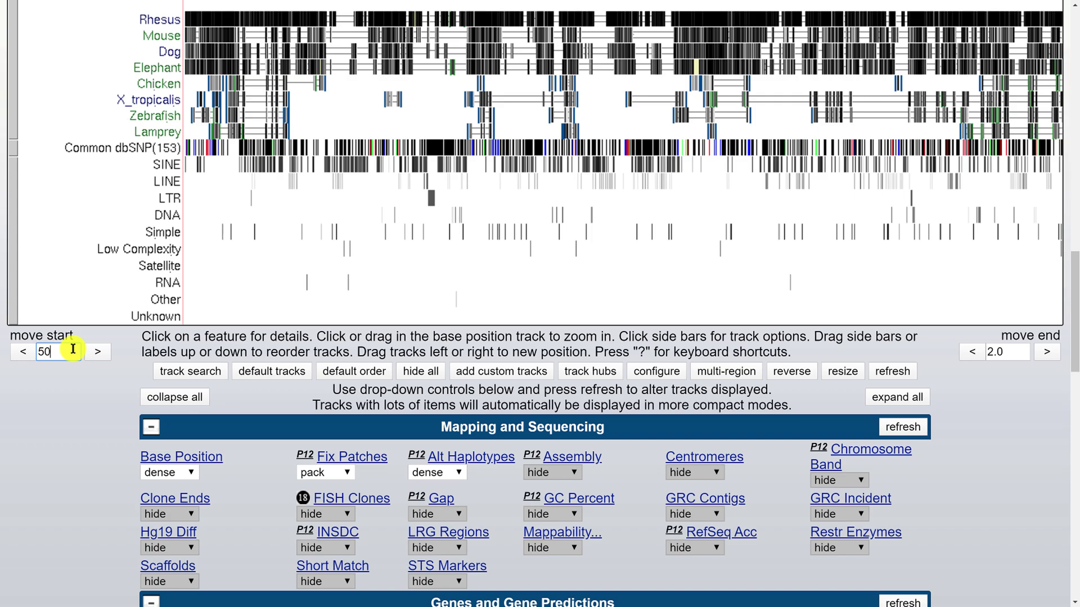
{"action": "key", "text": "Return"}
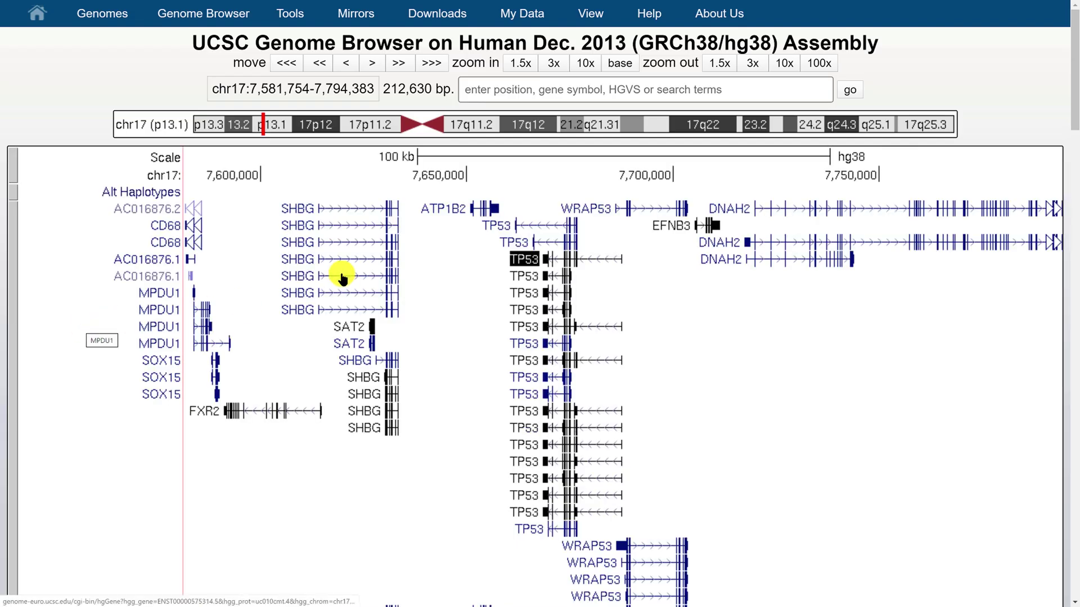
{"action": "scroll", "coordinate": [900, 284], "scroll_direction": "down", "scroll_amount": 9}
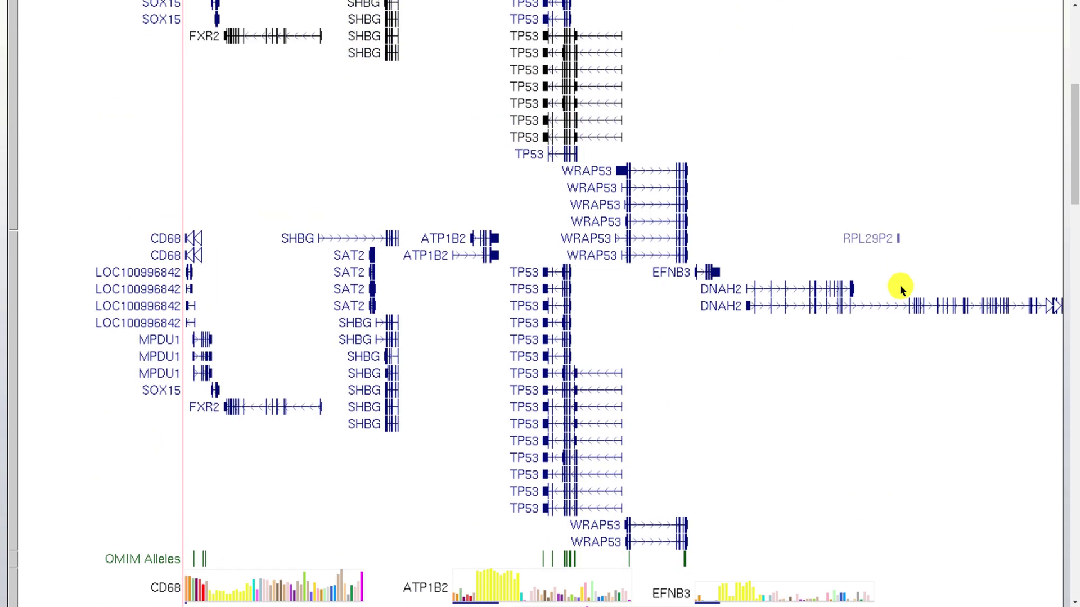
{"action": "scroll", "coordinate": [512, 346], "scroll_direction": "down", "scroll_amount": 3}
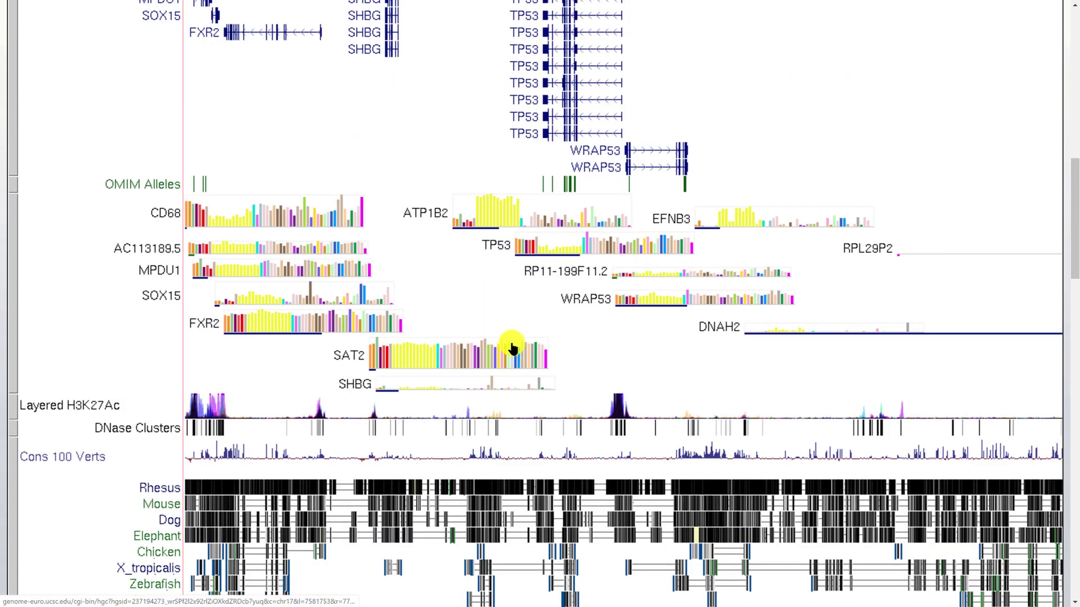
{"action": "scroll", "coordinate": [511, 348], "scroll_direction": "up", "scroll_amount": 12}
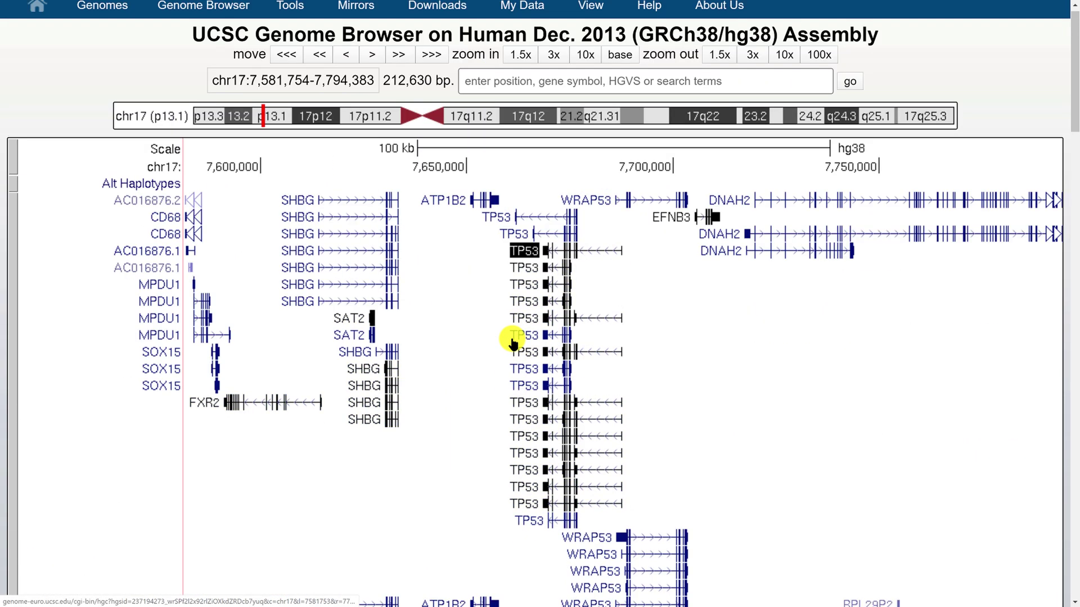
{"action": "scroll", "coordinate": [272, 402], "scroll_direction": "down", "scroll_amount": 20}
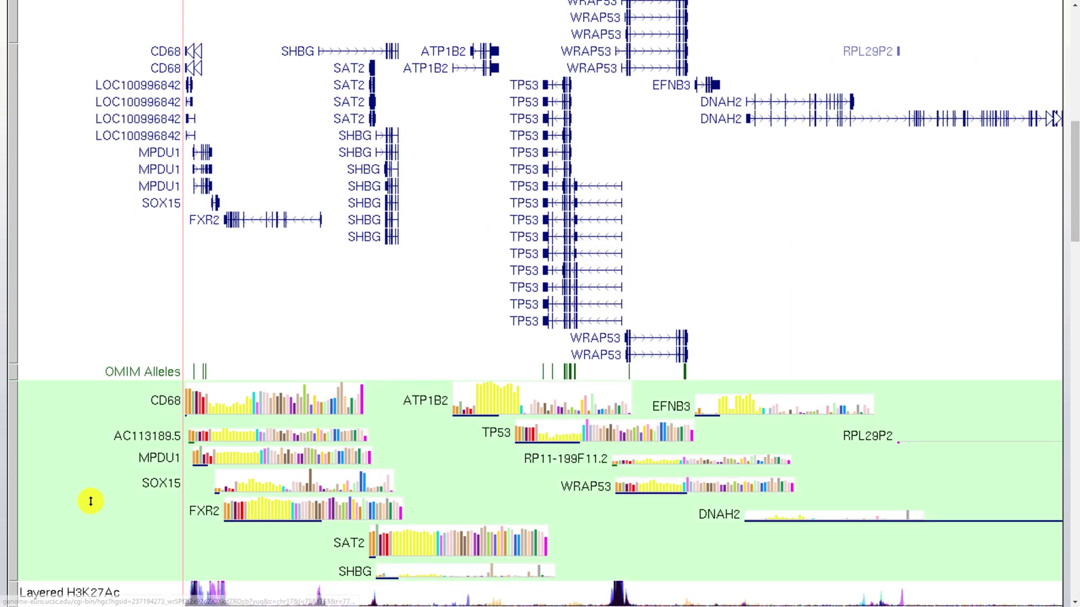
- Move the start of the region towards lower coordinates by 50 and look over the gene and expression tracks in the widened region
{"action": "scroll", "coordinate": [17, 275], "scroll_direction": "up", "scroll_amount": 3}
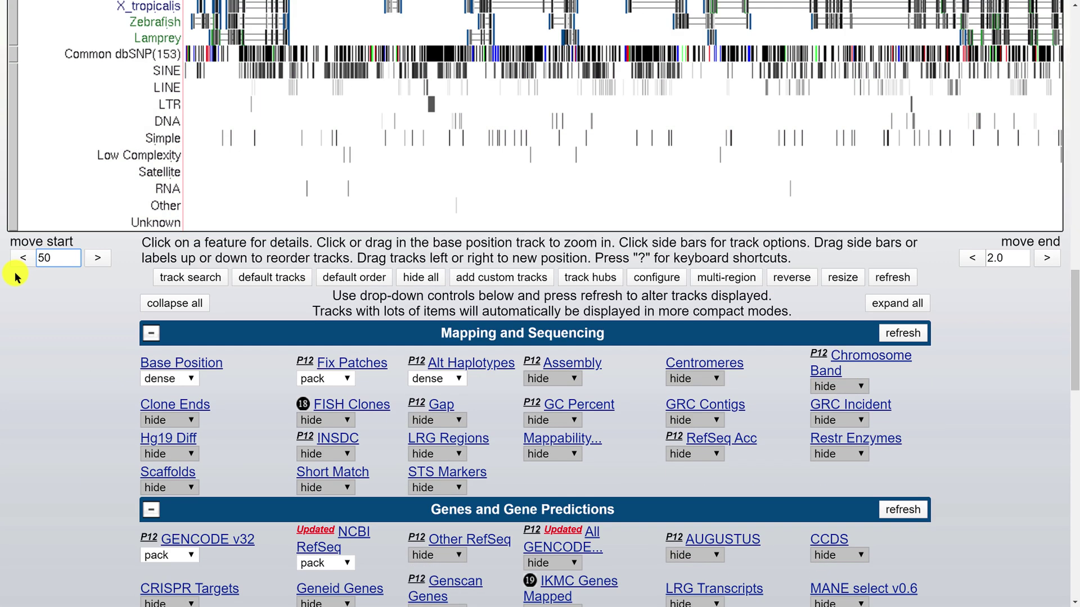
{"action": "left_click", "coordinate": [21, 260]}
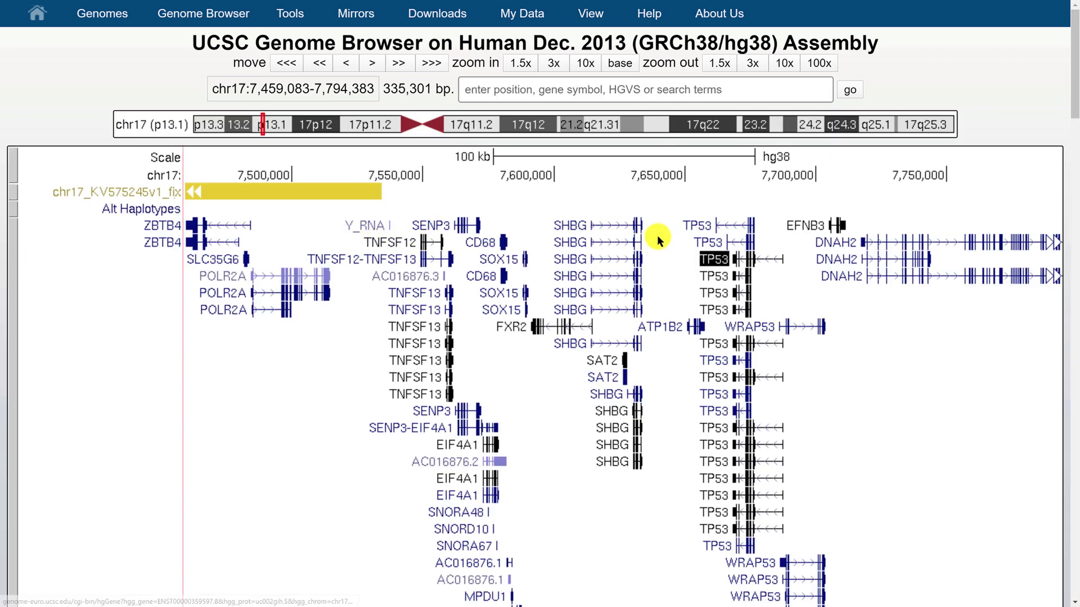
{"action": "scroll", "coordinate": [626, 235], "scroll_direction": "down", "scroll_amount": 2}
{"action": "scroll", "coordinate": [626, 235], "scroll_direction": "down", "scroll_amount": 20}
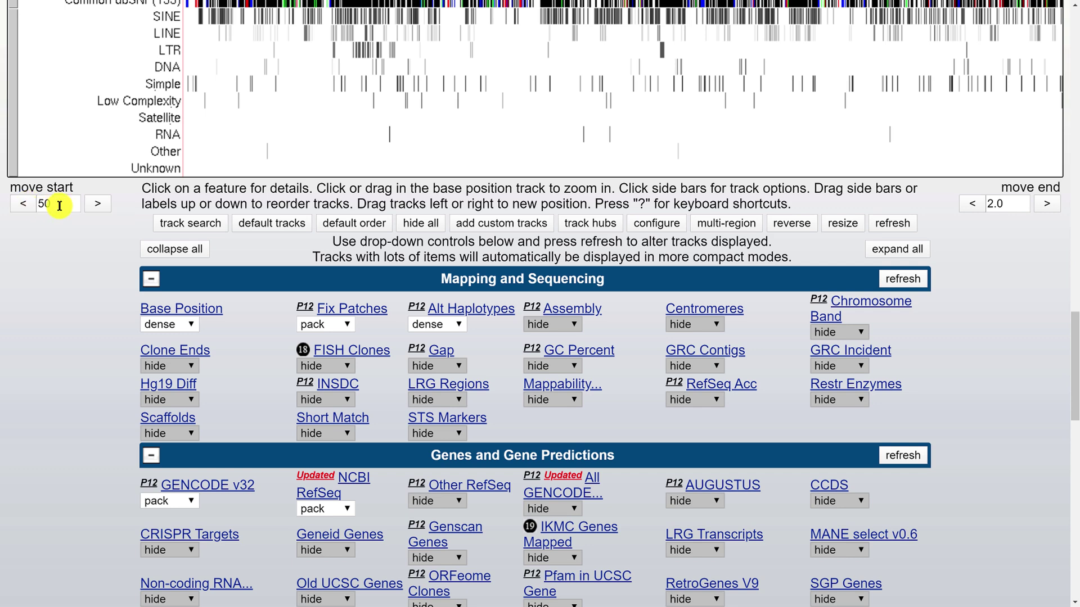
{"action": "scroll", "coordinate": [285, 265], "scroll_direction": "up", "scroll_amount": 14}
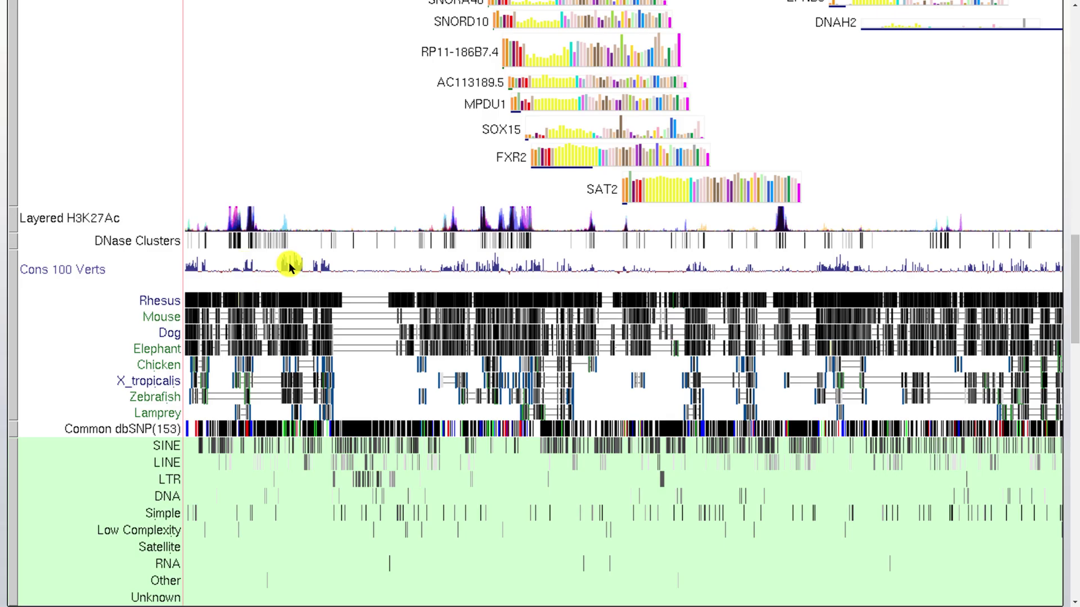
{"action": "scroll", "coordinate": [637, 230], "scroll_direction": "up", "scroll_amount": 10}
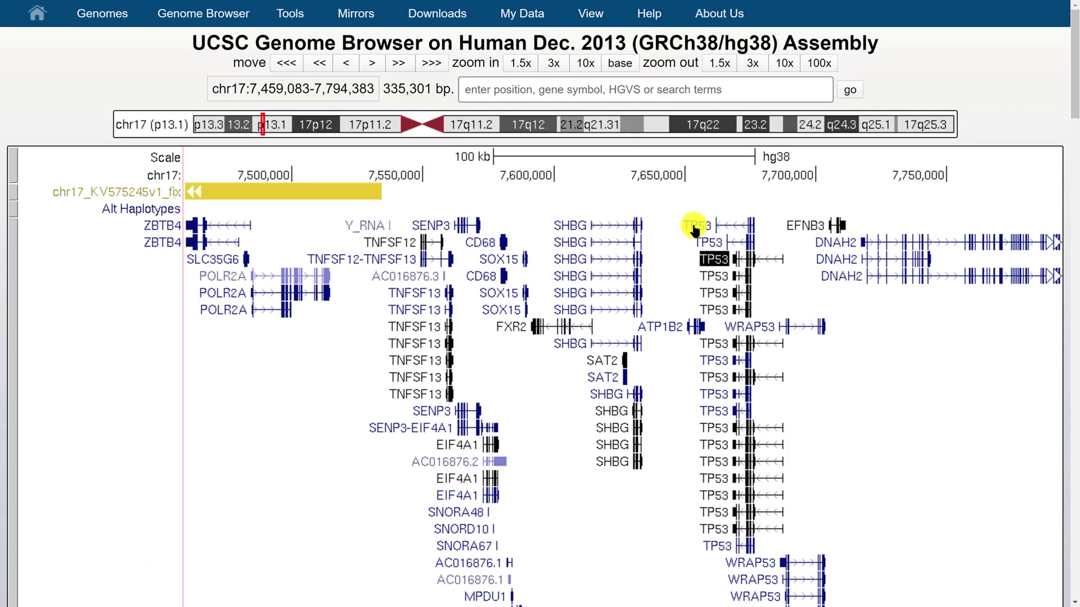
{"action": "scroll", "coordinate": [201, 348], "scroll_direction": "down", "scroll_amount": 20}
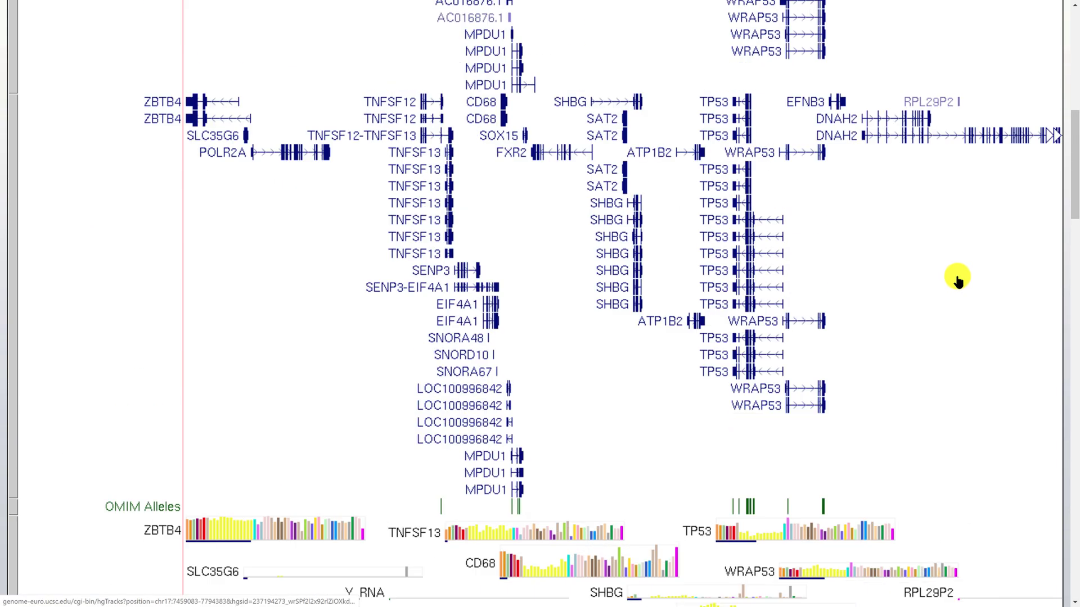
- Select the stretch chr17:7,643,681-7,704,176 around TP53 and WRAP53 on the base position track and zoom in to it
{"action": "scroll", "coordinate": [957, 278], "scroll_direction": "up", "scroll_amount": 5}
{"action": "scroll", "coordinate": [960, 279], "scroll_direction": "up", "scroll_amount": 1}
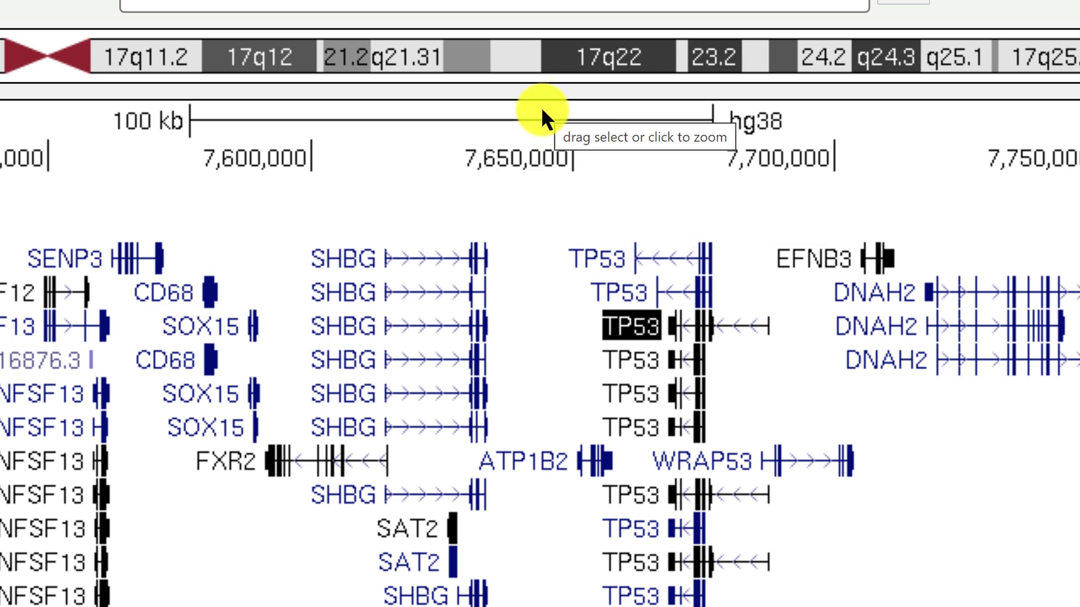
{"action": "left_click_drag", "start_coordinate": [542, 110], "coordinate": [858, 112]}
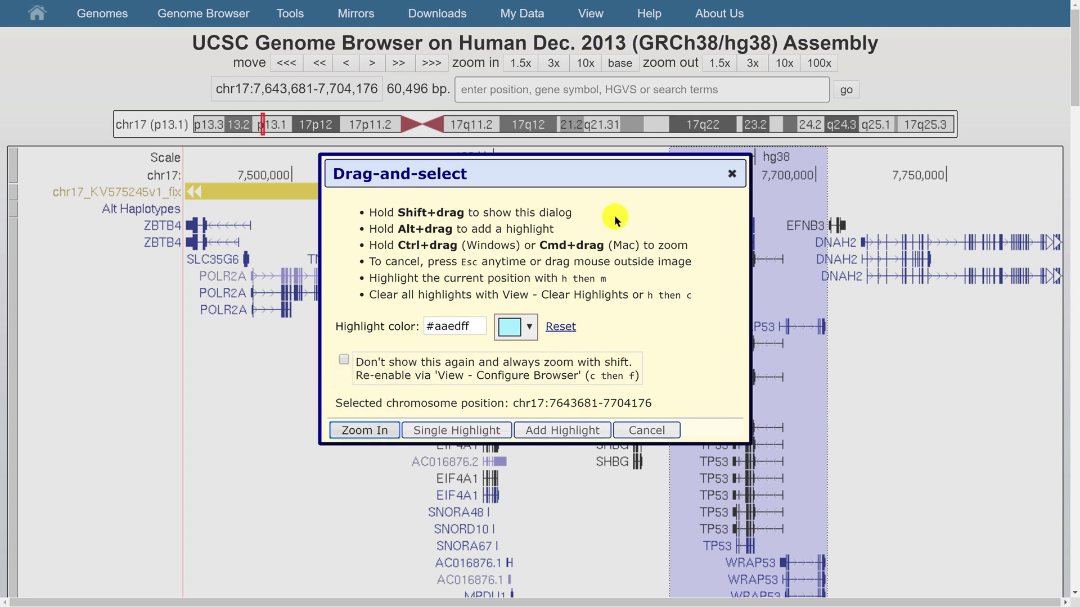
{"action": "left_click", "coordinate": [360, 431]}
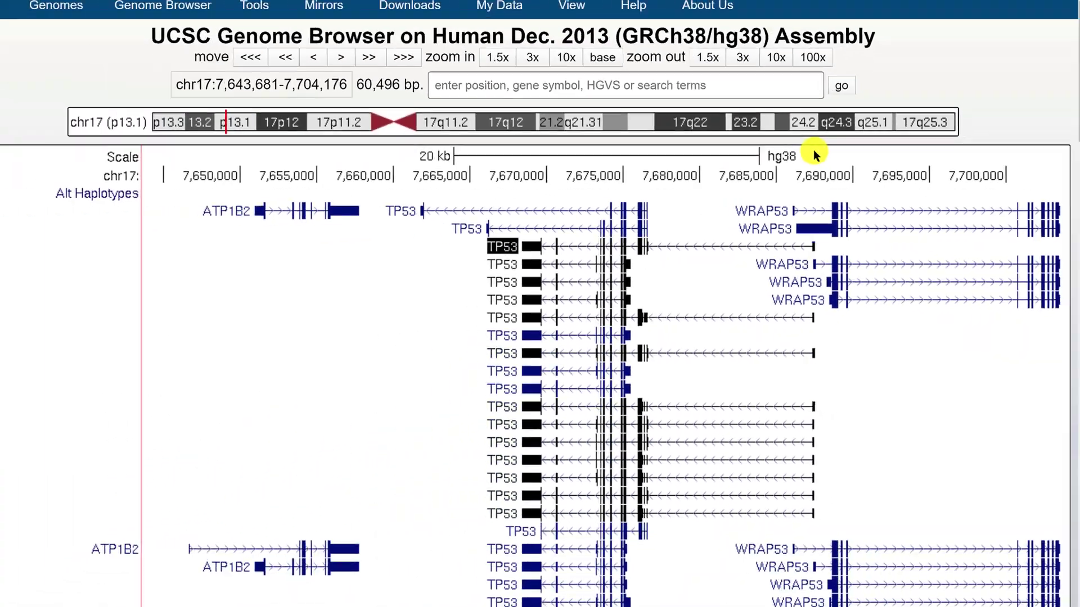
- Zoom in three times around the first exon of TP53 from the base position track, down to chr17:7,686,359-7,688,598
{"action": "left_click", "coordinate": [813, 150]}
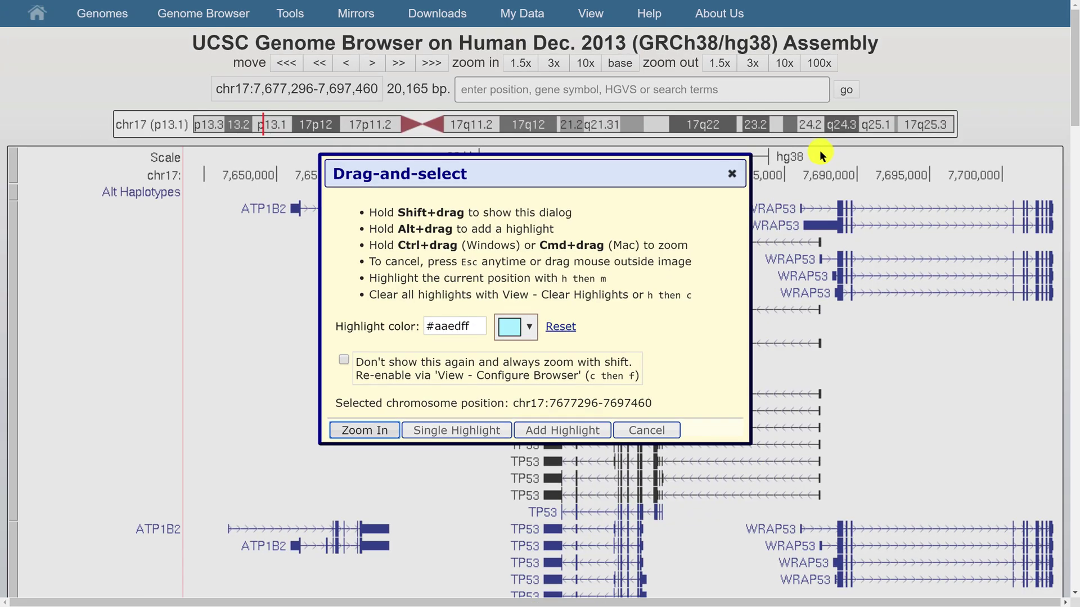
{"action": "left_click", "coordinate": [366, 432]}
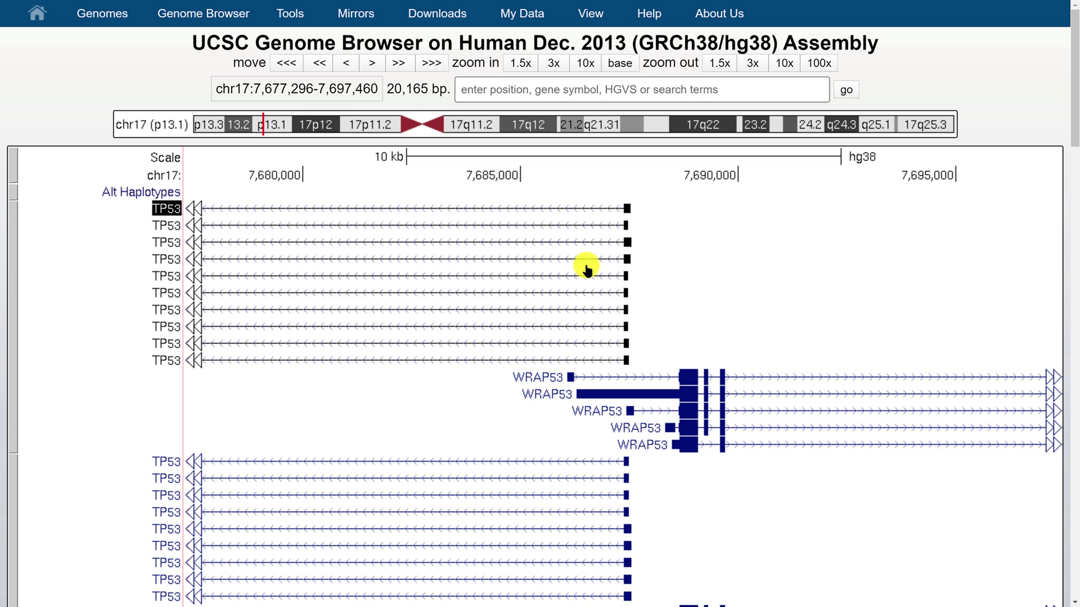
{"action": "left_click", "coordinate": [630, 151]}
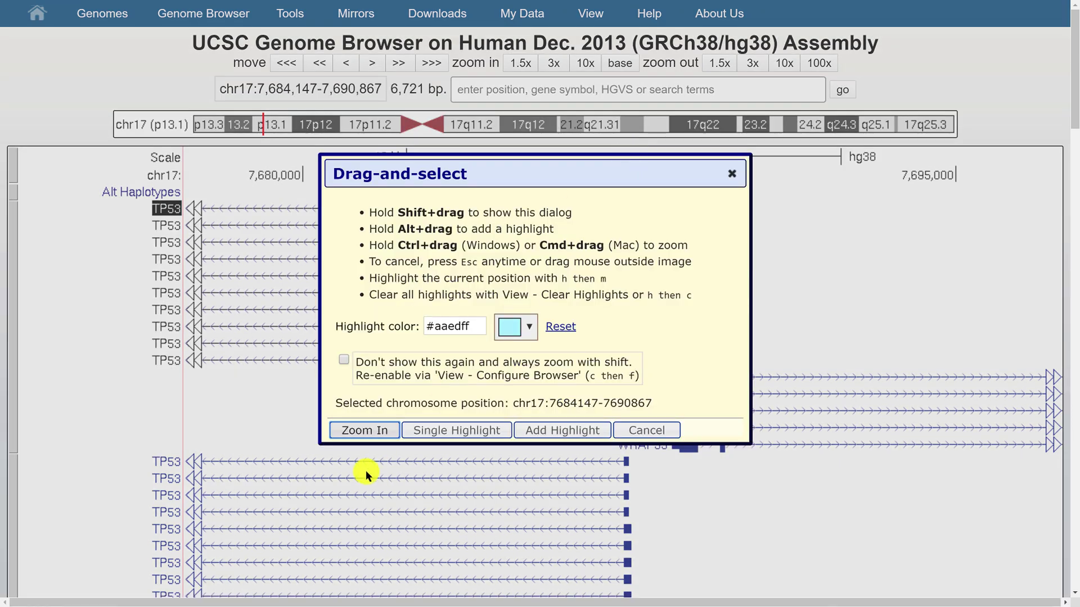
{"action": "left_click", "coordinate": [362, 428]}
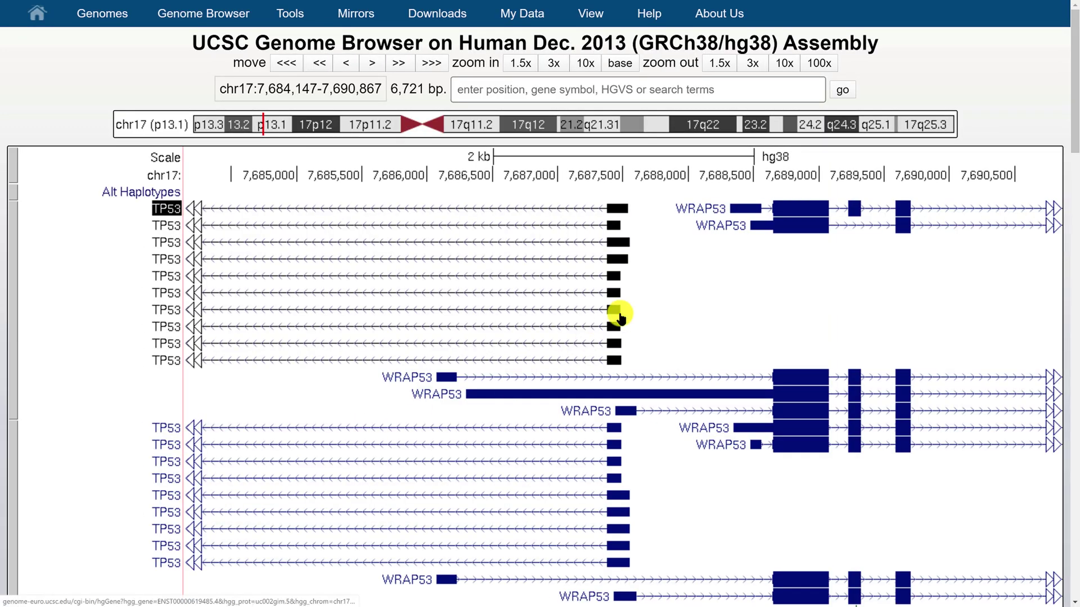
{"action": "left_click", "coordinate": [621, 153]}
{"action": "left_click", "coordinate": [376, 434]}
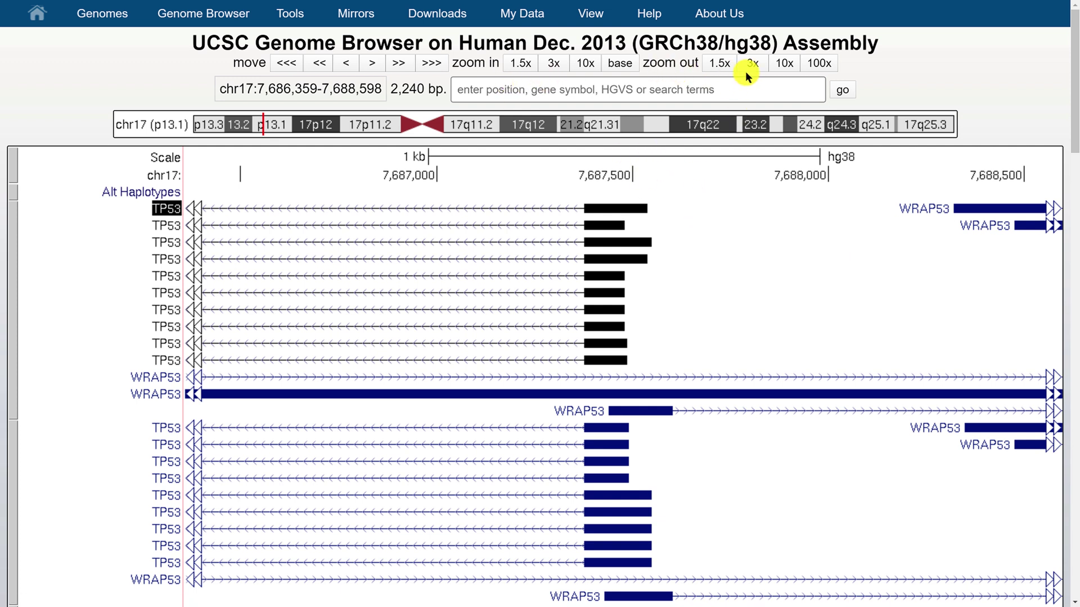
- Zoom out 10x twice from the first exon of TP53 and look over the surrounding gene tracks
{"action": "left_click", "coordinate": [783, 63]}
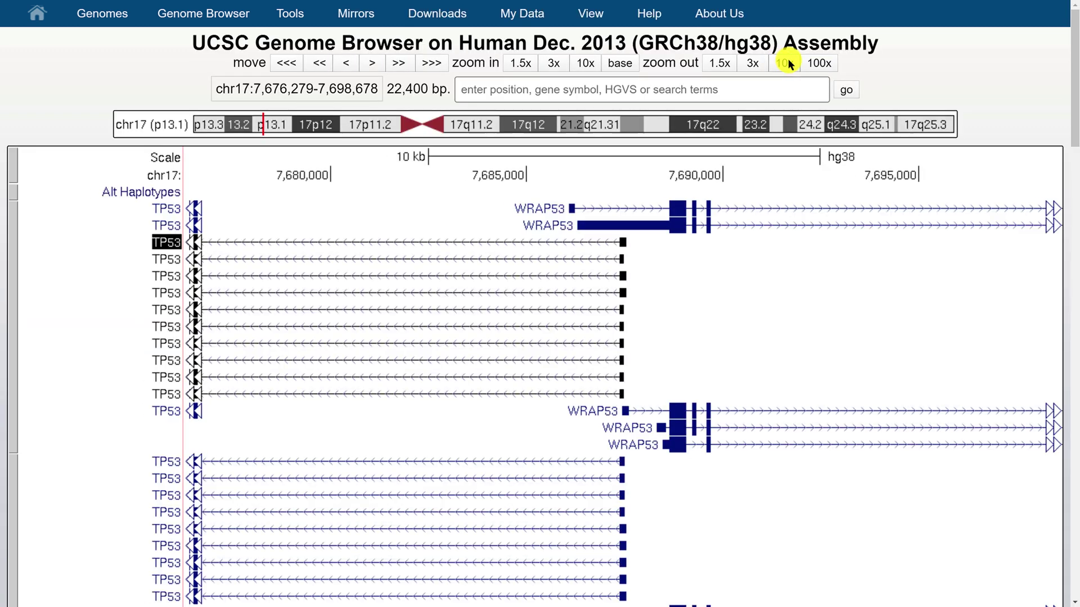
{"action": "left_click", "coordinate": [783, 63]}
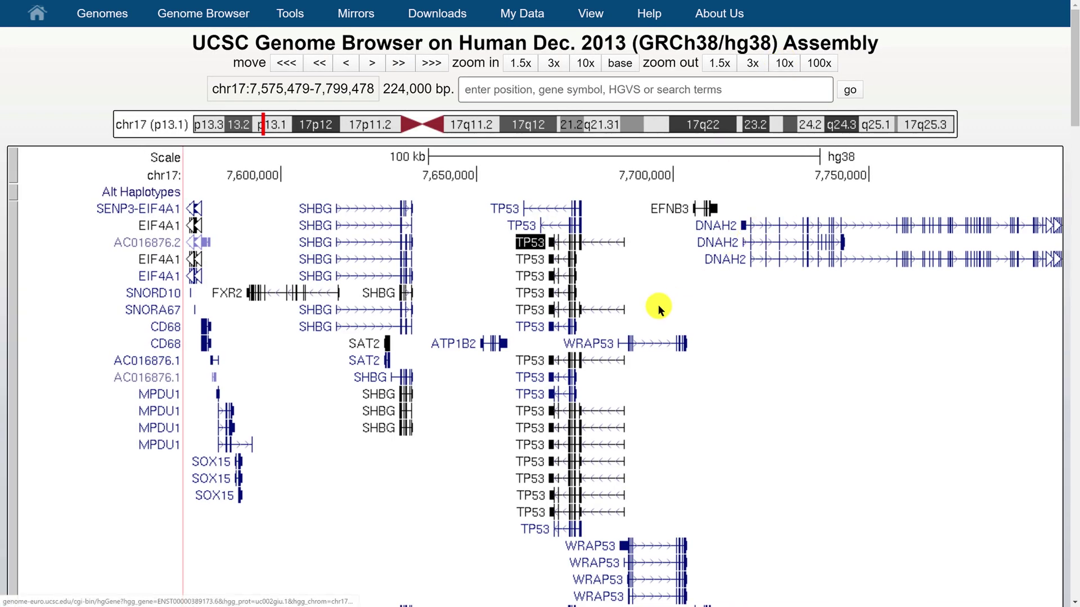
{"action": "scroll", "coordinate": [659, 304], "scroll_direction": "down", "scroll_amount": 2}
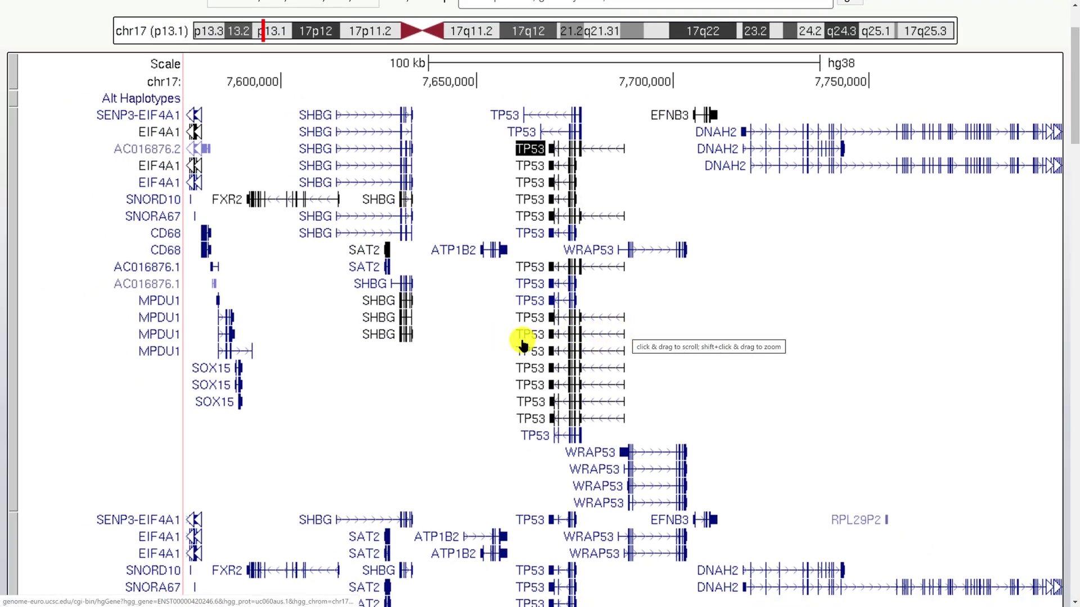
{"action": "scroll", "coordinate": [602, 316], "scroll_direction": "down", "scroll_amount": 5}
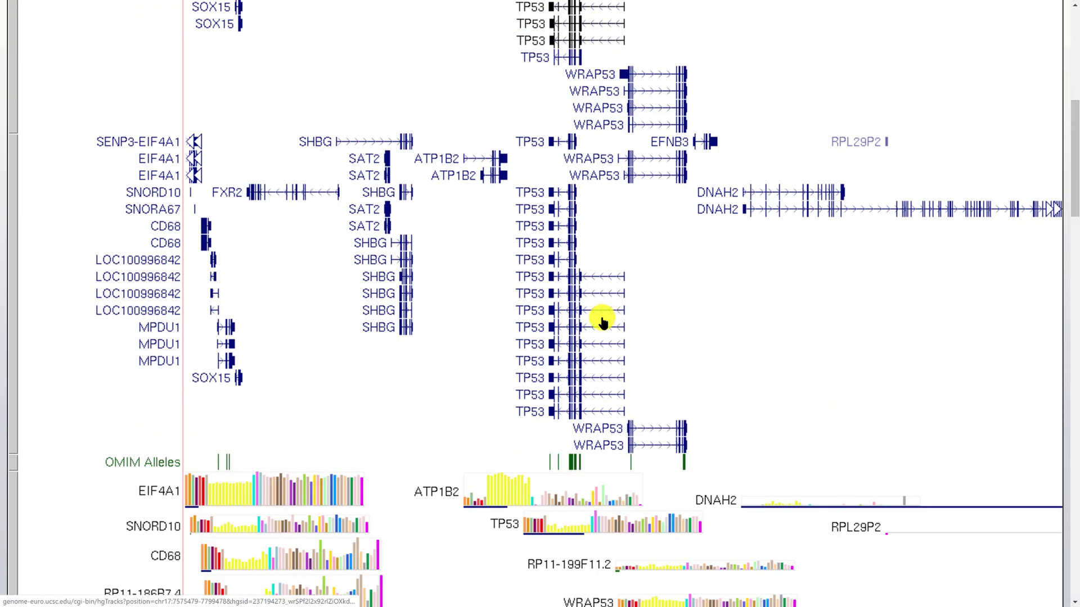
- Reverse the orientation of the track image and check the direction of the TP53 transcripts and the coordinates
{"action": "scroll", "coordinate": [602, 322], "scroll_direction": "down", "scroll_amount": 10}
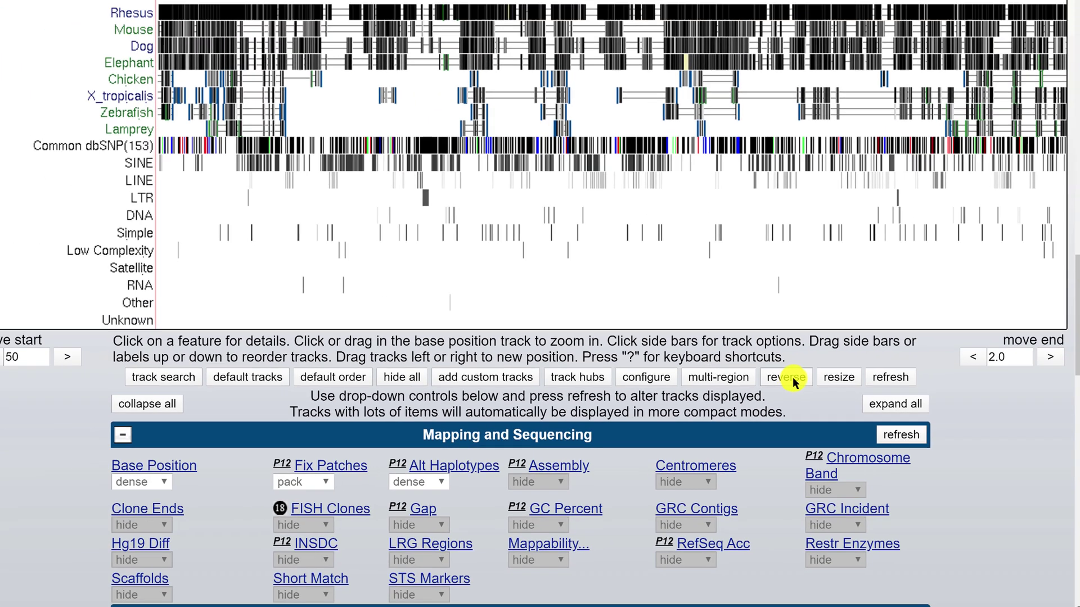
{"action": "left_click", "coordinate": [632, 314]}
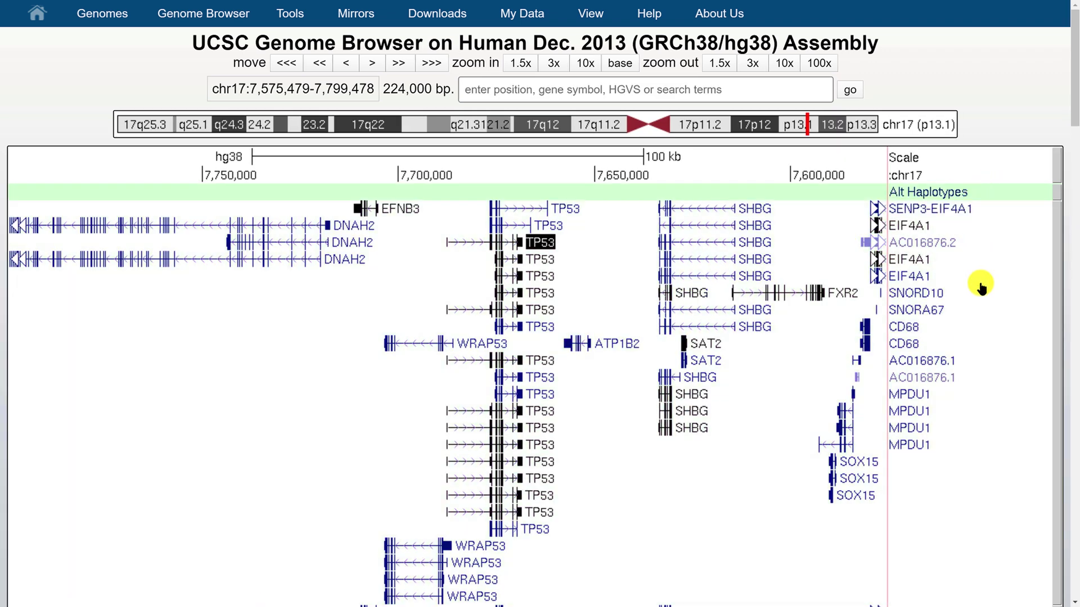
{"action": "scroll", "coordinate": [990, 386], "scroll_direction": "down", "scroll_amount": 2}
{"action": "scroll", "coordinate": [990, 378], "scroll_direction": "up", "scroll_amount": 2}
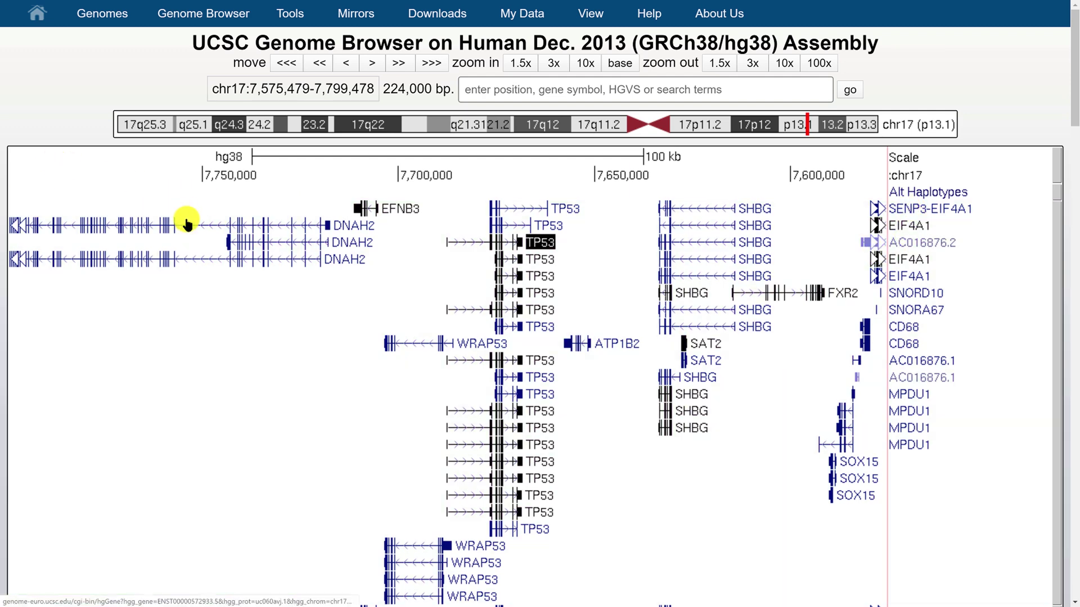
{"action": "scroll", "coordinate": [839, 446], "scroll_direction": "down", "scroll_amount": 2}
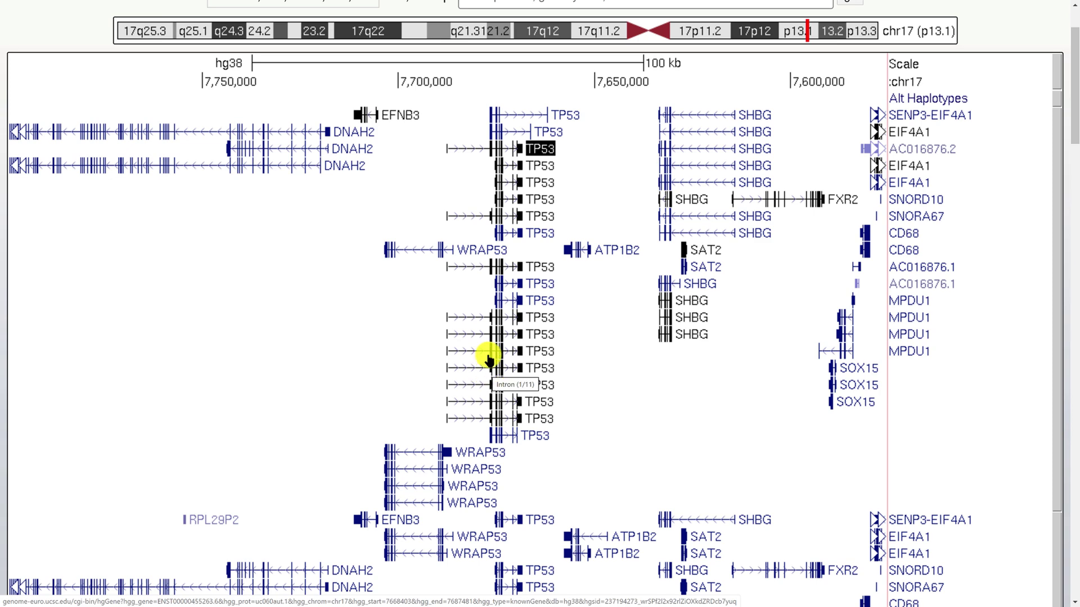
- Zoom in on the TP53 exons and narrow the region to chr17:7,676,501-7,676,606 around the coding start
{"action": "scroll", "coordinate": [711, 231], "scroll_direction": "up", "scroll_amount": 2}
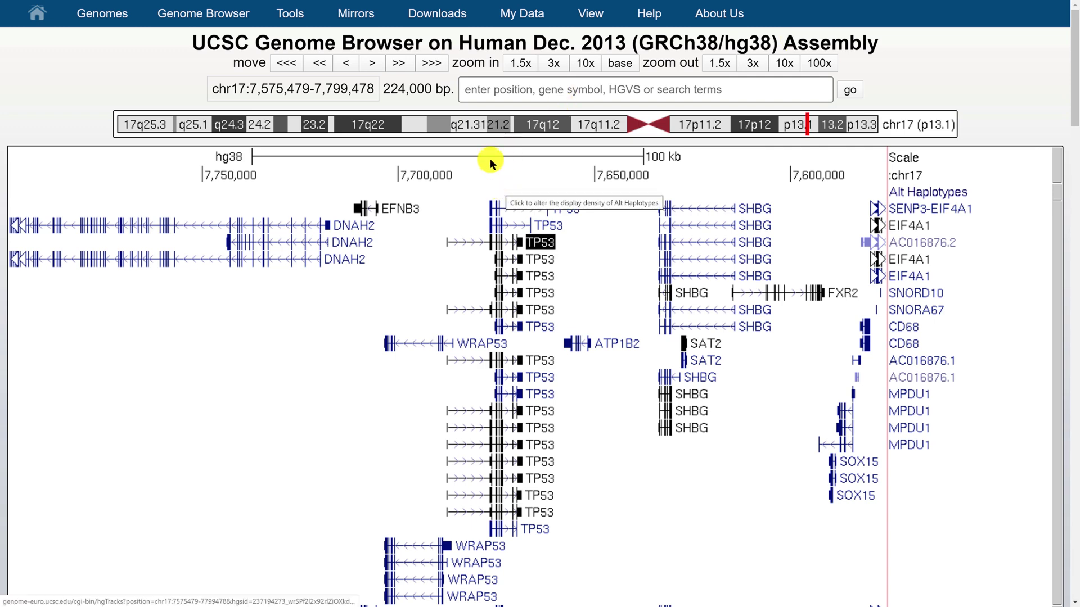
{"action": "left_click_drag", "start_coordinate": [481, 149], "coordinate": [504, 152]}
{"action": "left_click", "coordinate": [360, 430]}
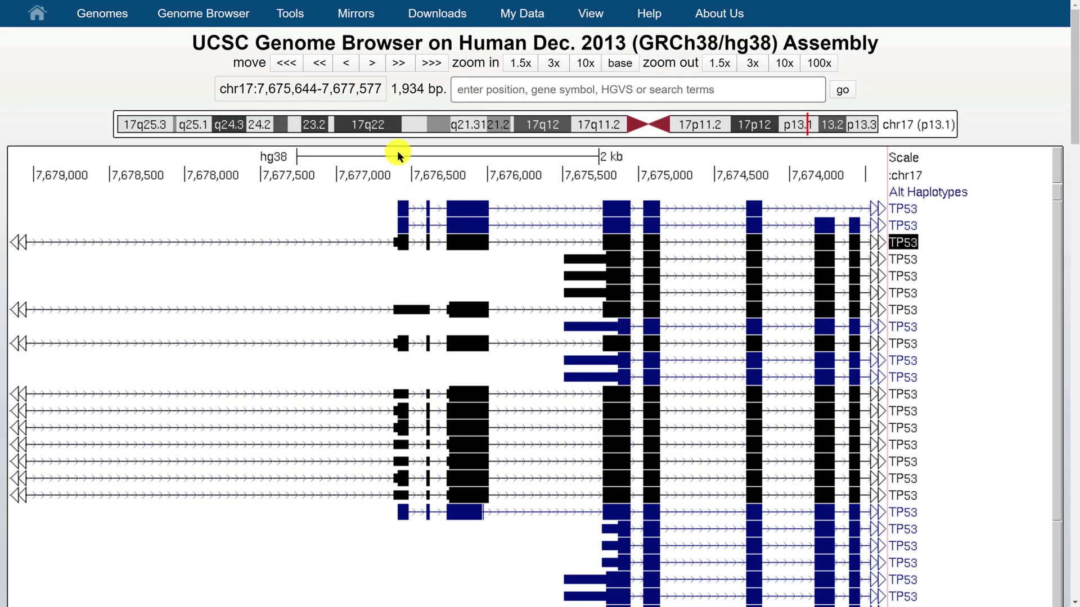
{"action": "mouse_move", "coordinate": [403, 150]}
{"action": "left_mouse_down"}
{"action": "mouse_move", "coordinate": [386, 157]}
{"action": "mouse_move", "coordinate": [413, 154]}
{"action": "left_mouse_up"}
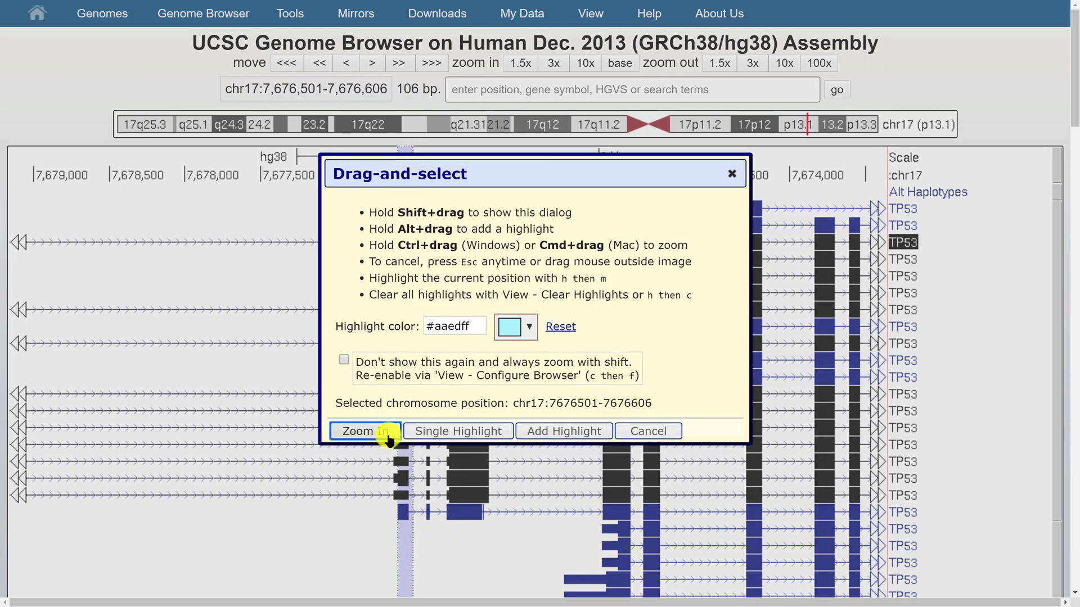
{"action": "left_click", "coordinate": [380, 437]}
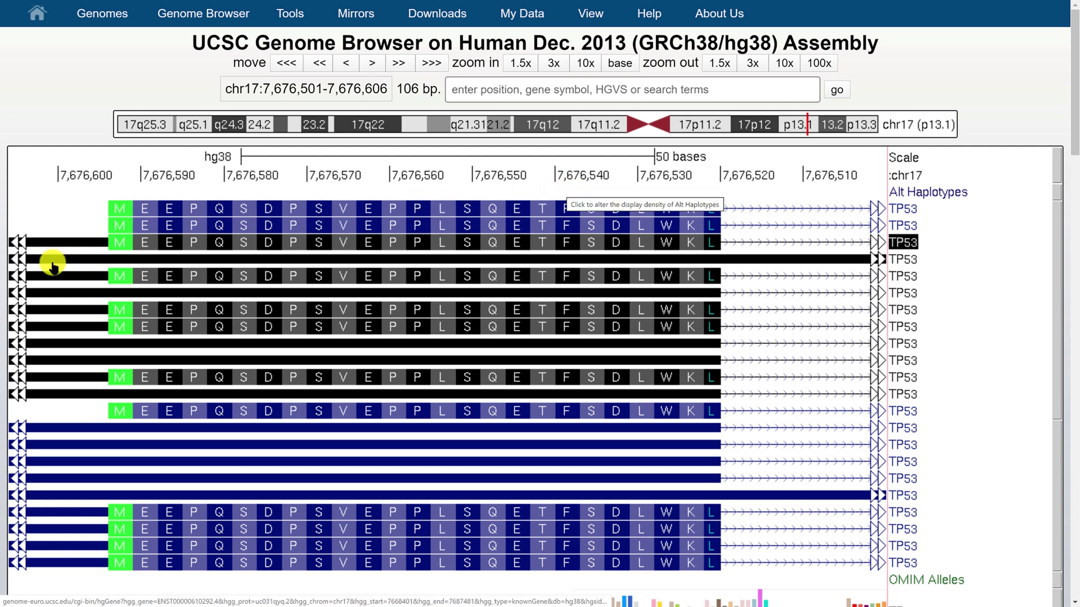
- Zoom in on the TP53 start codon to chr17:7,676,576-7,676,610 and examine the bases, amino acids and species alignment
{"action": "left_click", "coordinate": [116, 155]}
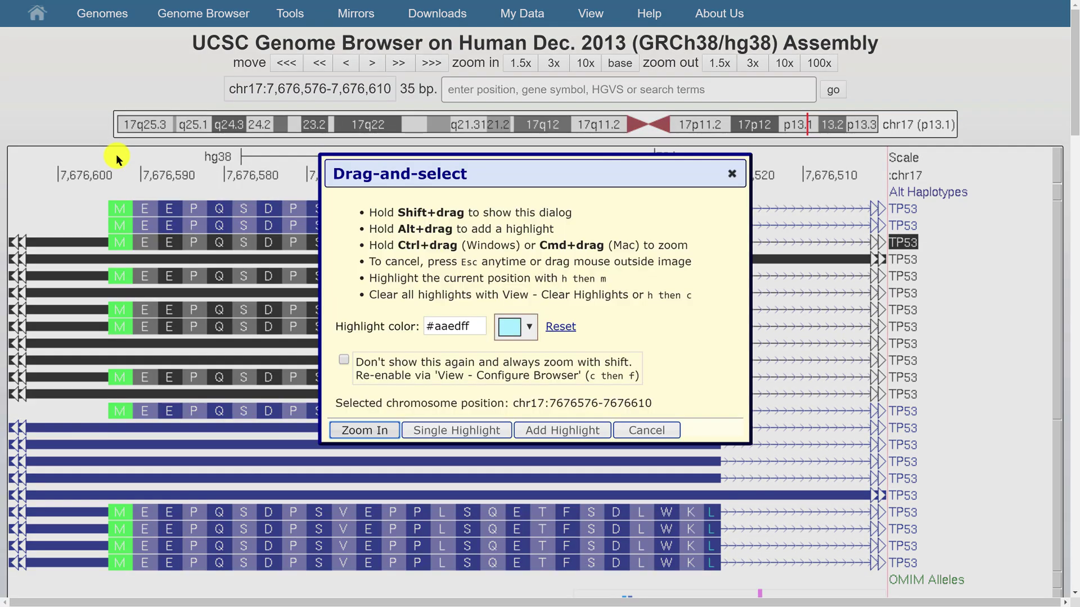
{"action": "left_click", "coordinate": [347, 430]}
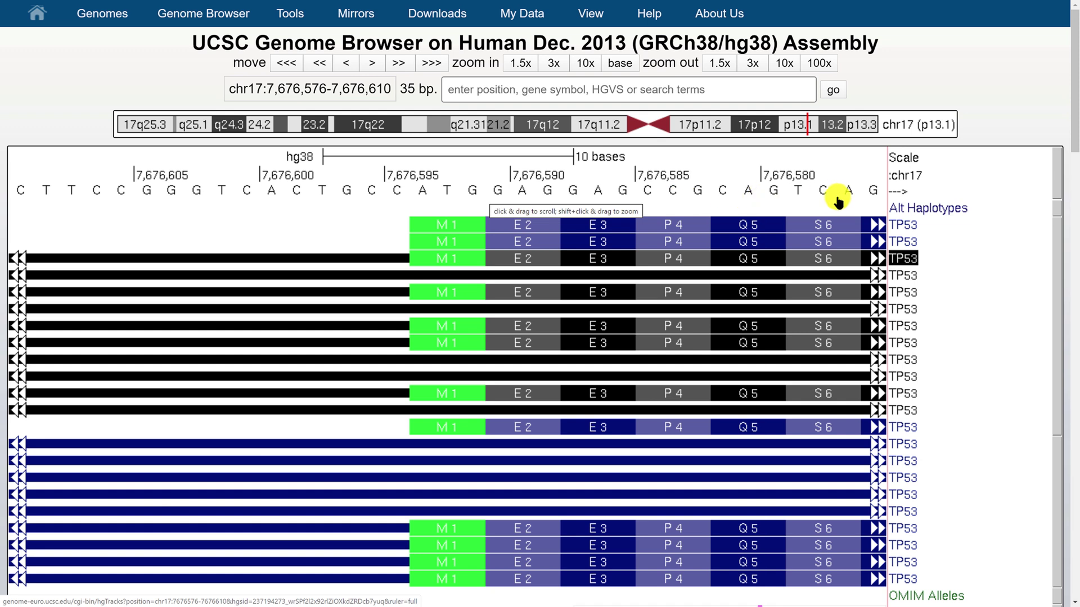
{"action": "scroll", "coordinate": [833, 197], "scroll_direction": "down", "scroll_amount": 3}
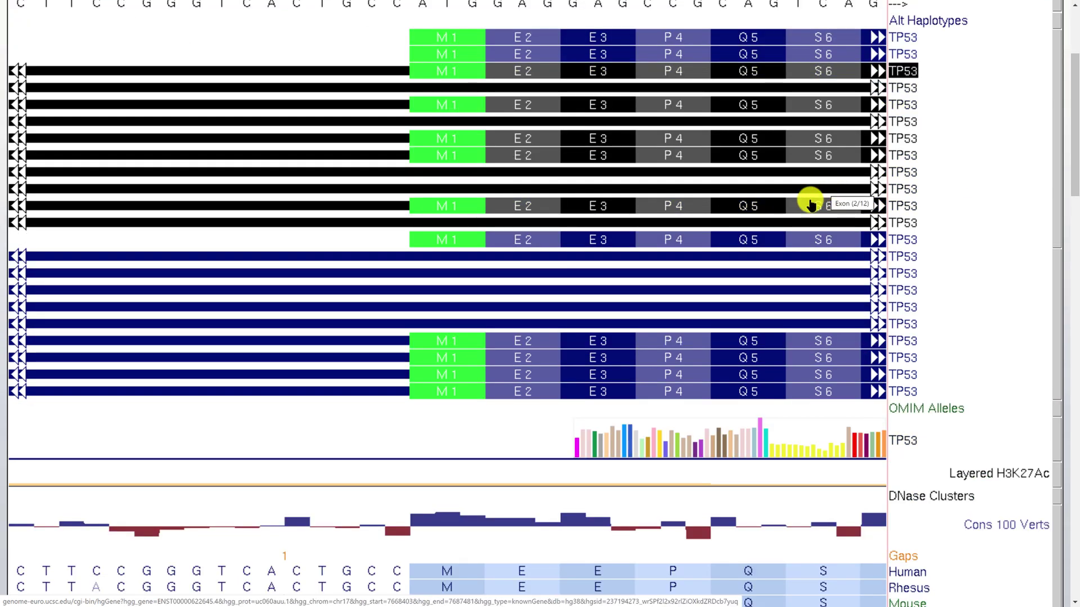
{"action": "scroll", "coordinate": [812, 202], "scroll_direction": "up", "scroll_amount": 3}
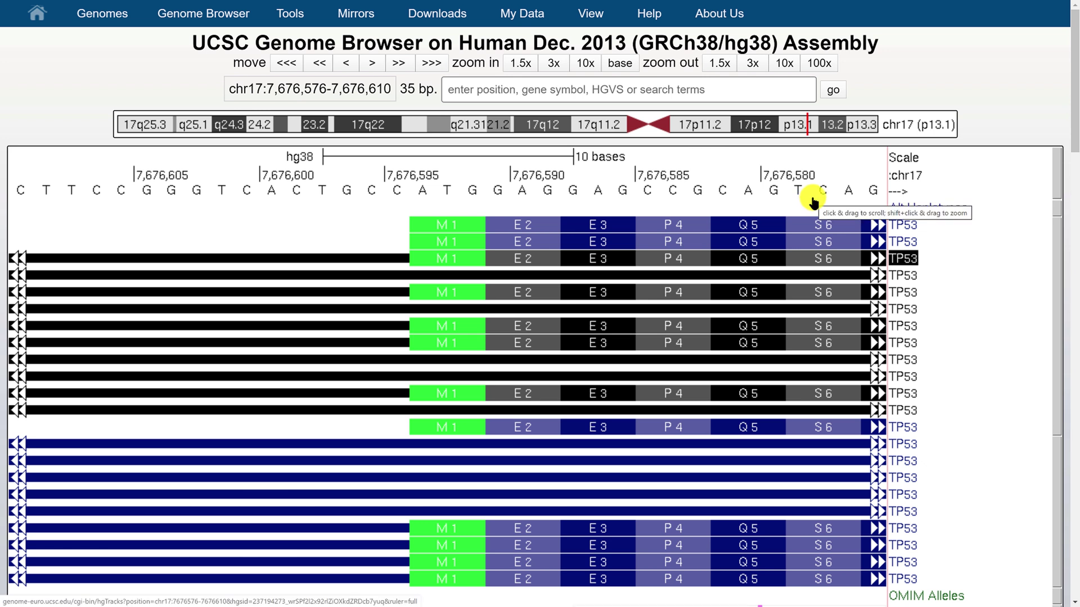
{"action": "scroll", "coordinate": [812, 203], "scroll_direction": "down", "scroll_amount": 5}
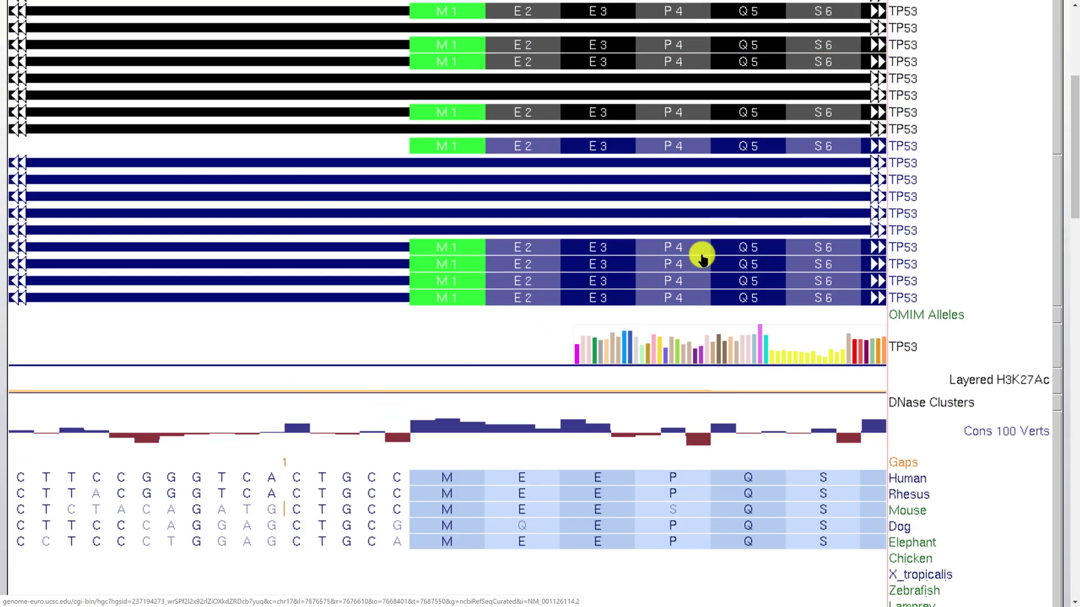
{"action": "scroll", "coordinate": [703, 243], "scroll_direction": "up", "scroll_amount": 5}
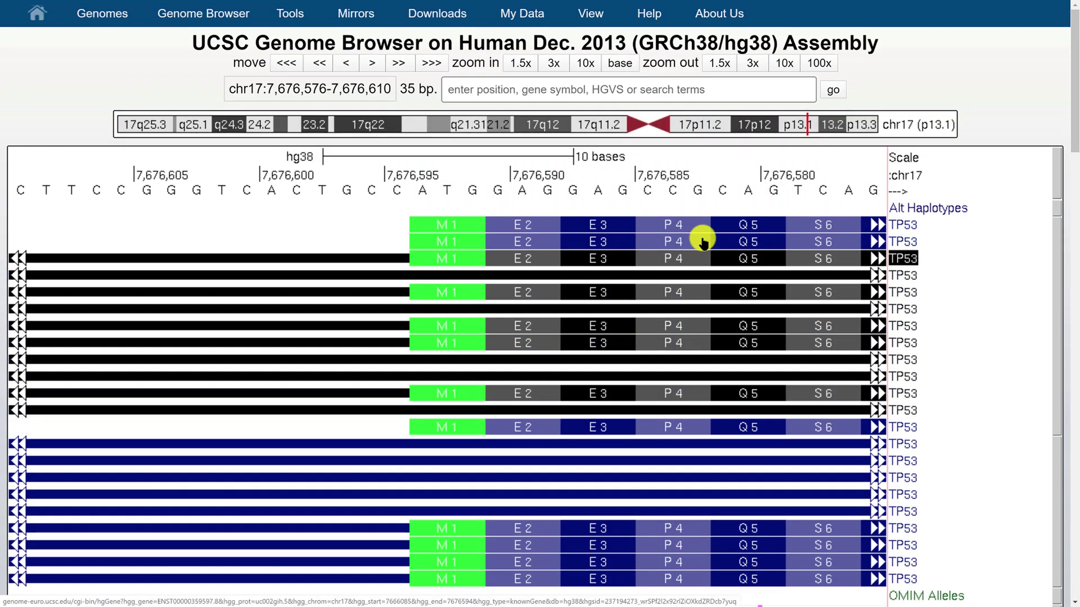